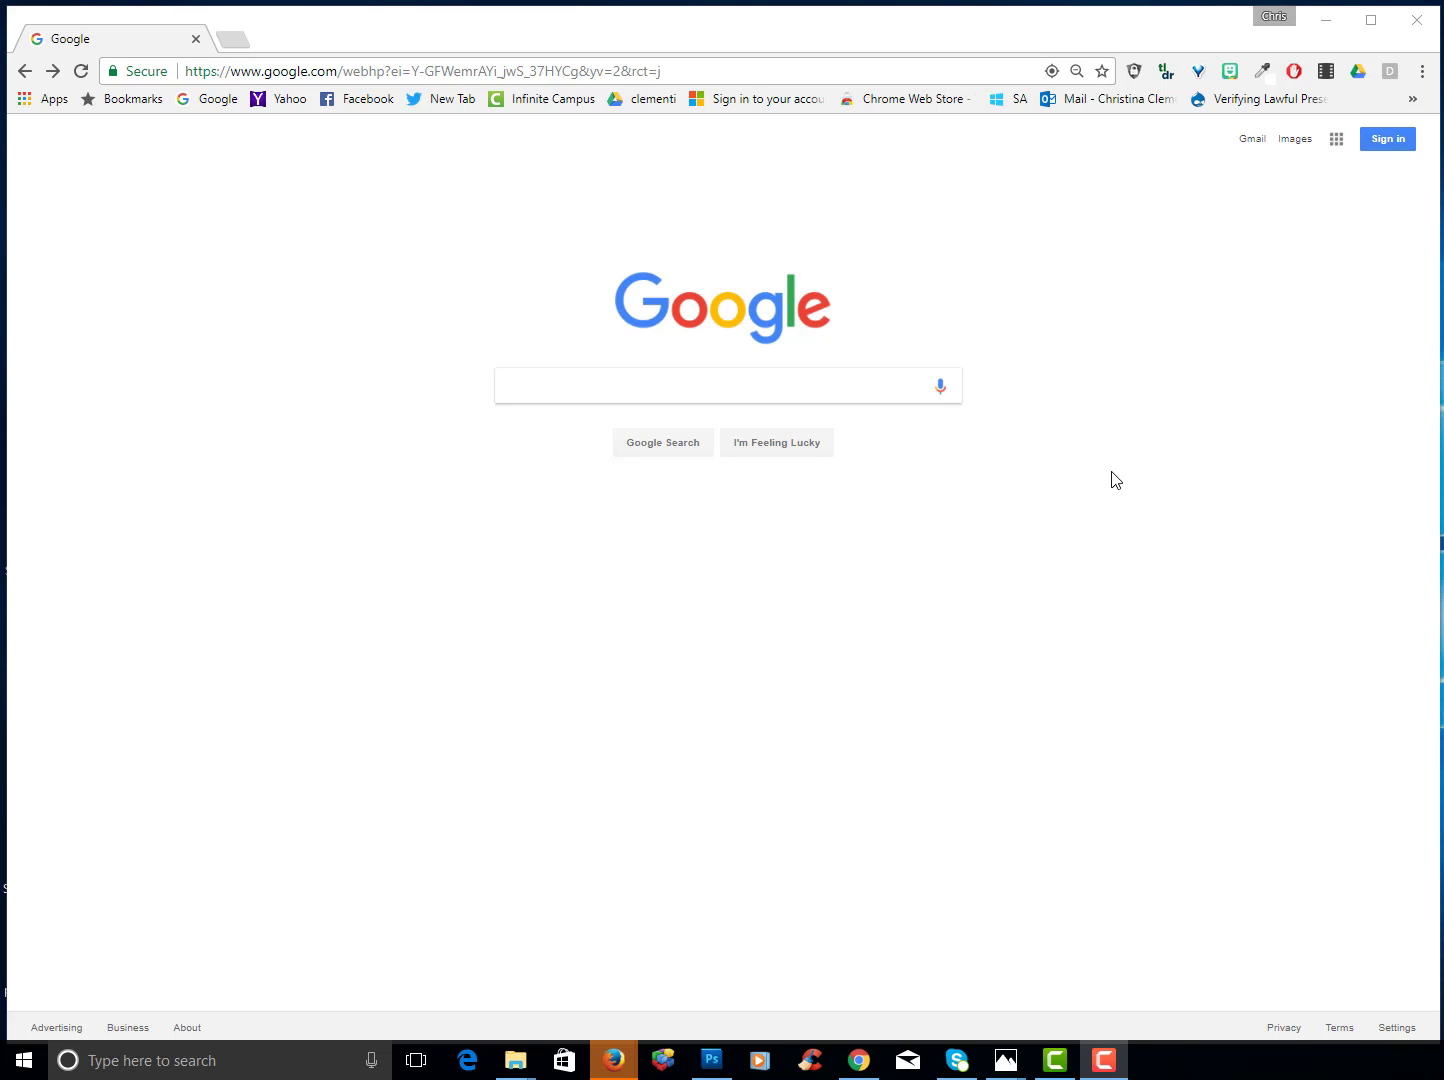
- Sign in with the school Google account, entering its password, and return to the Google homepage
left_click(1386, 139)
left_click(708, 565)
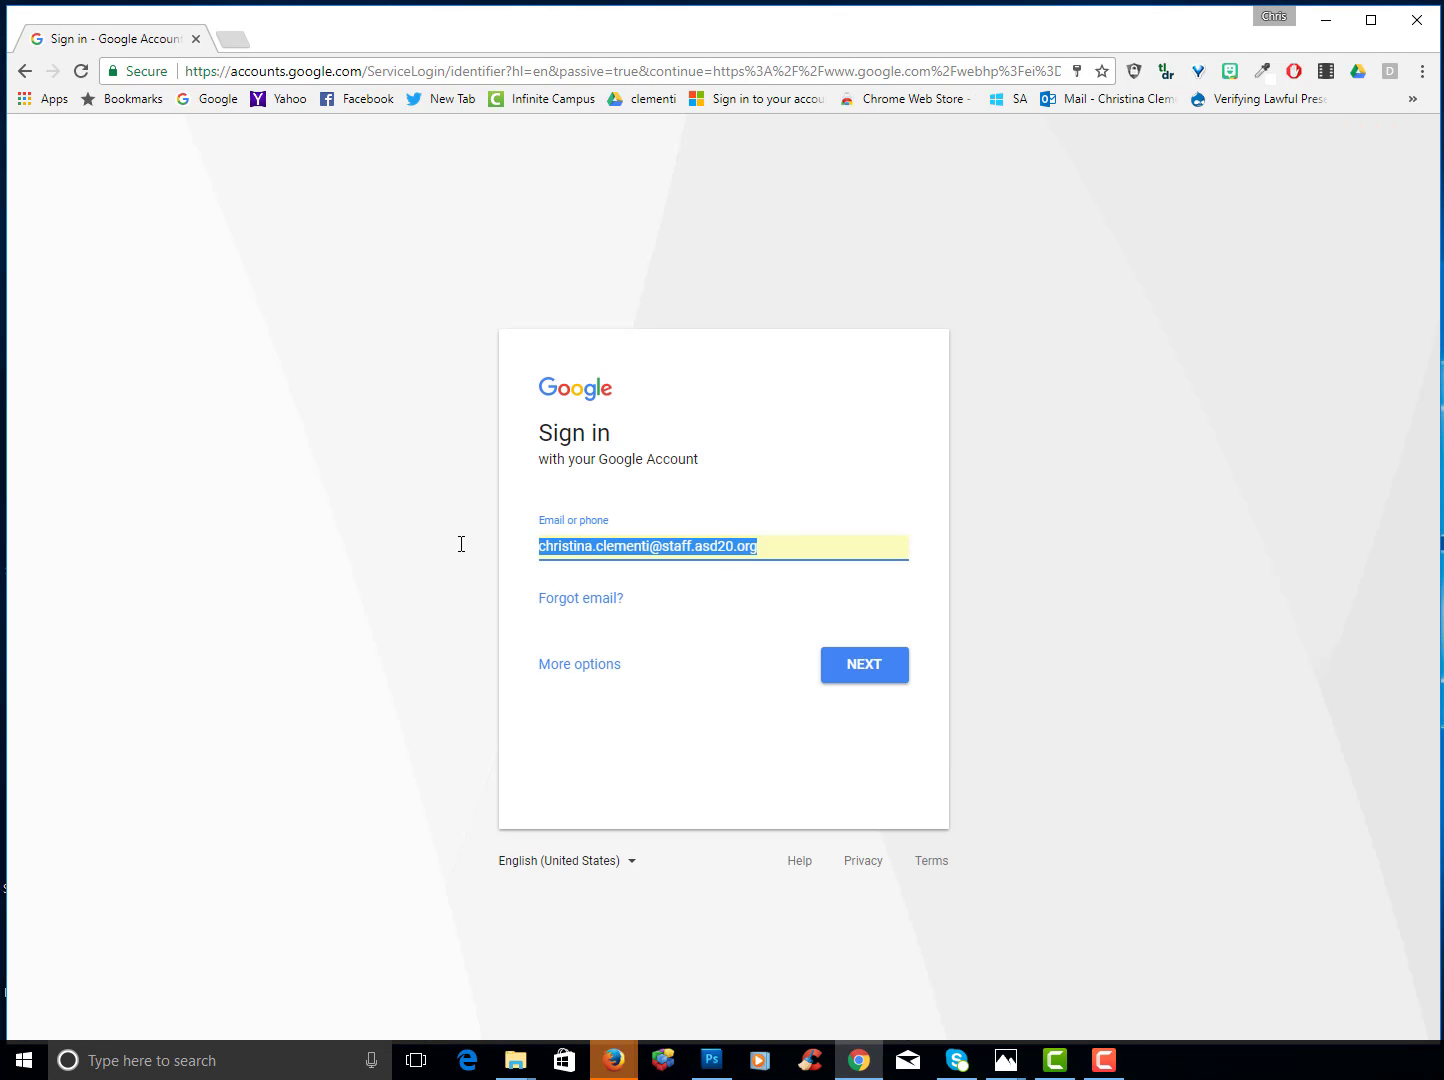
key("Down")
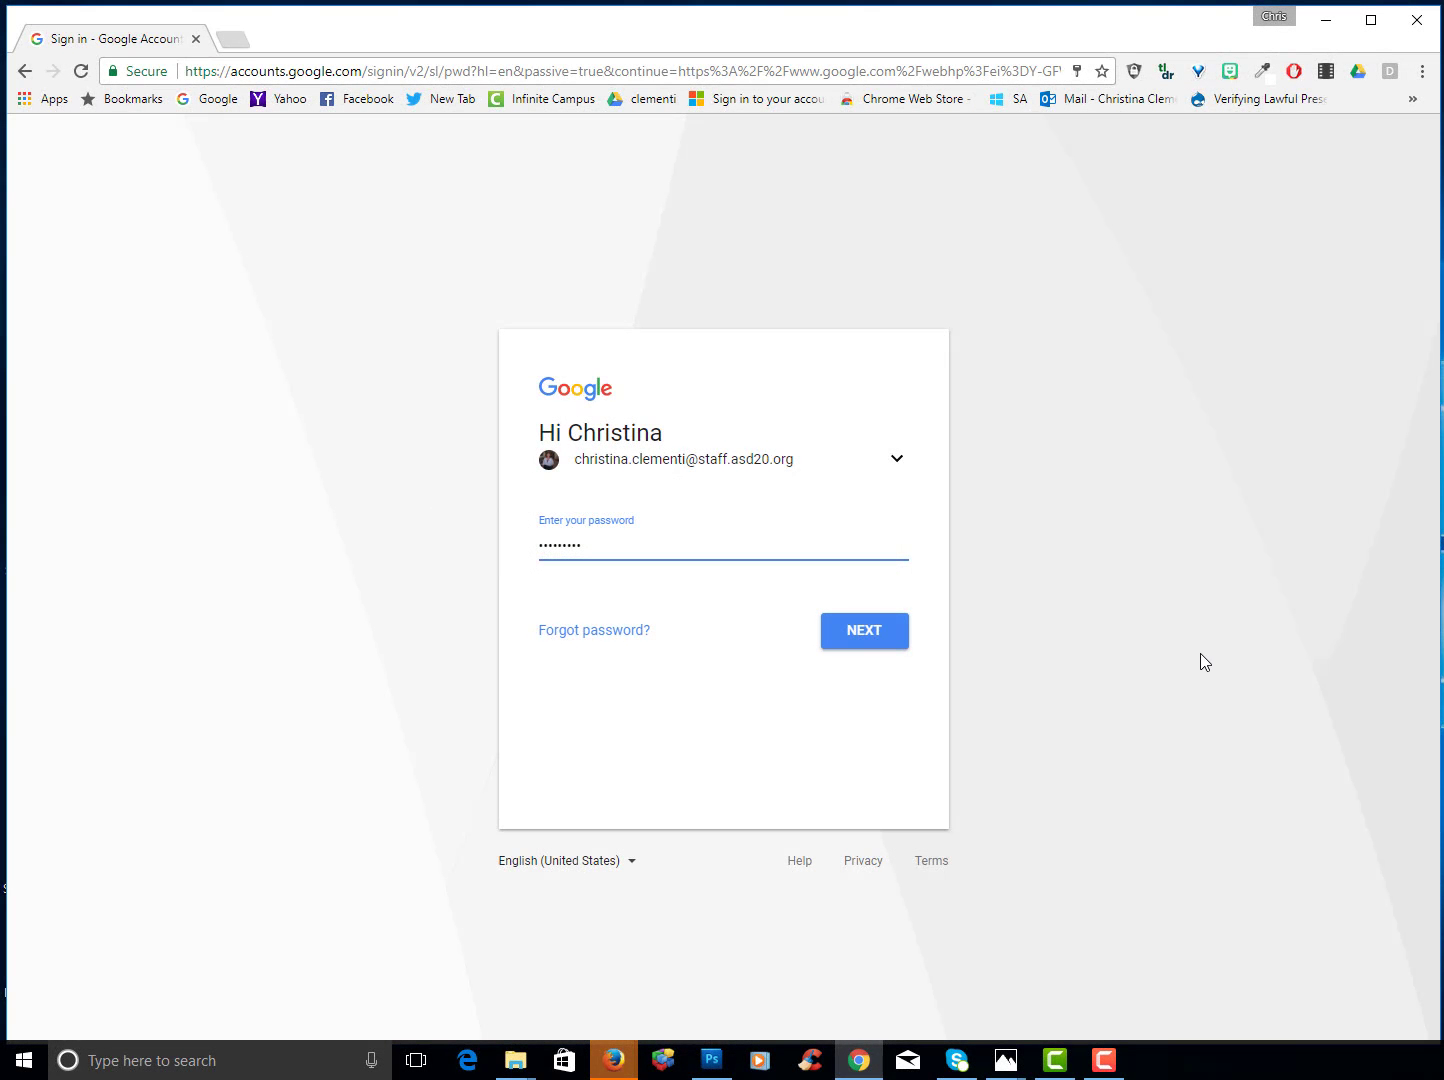
key("Return")
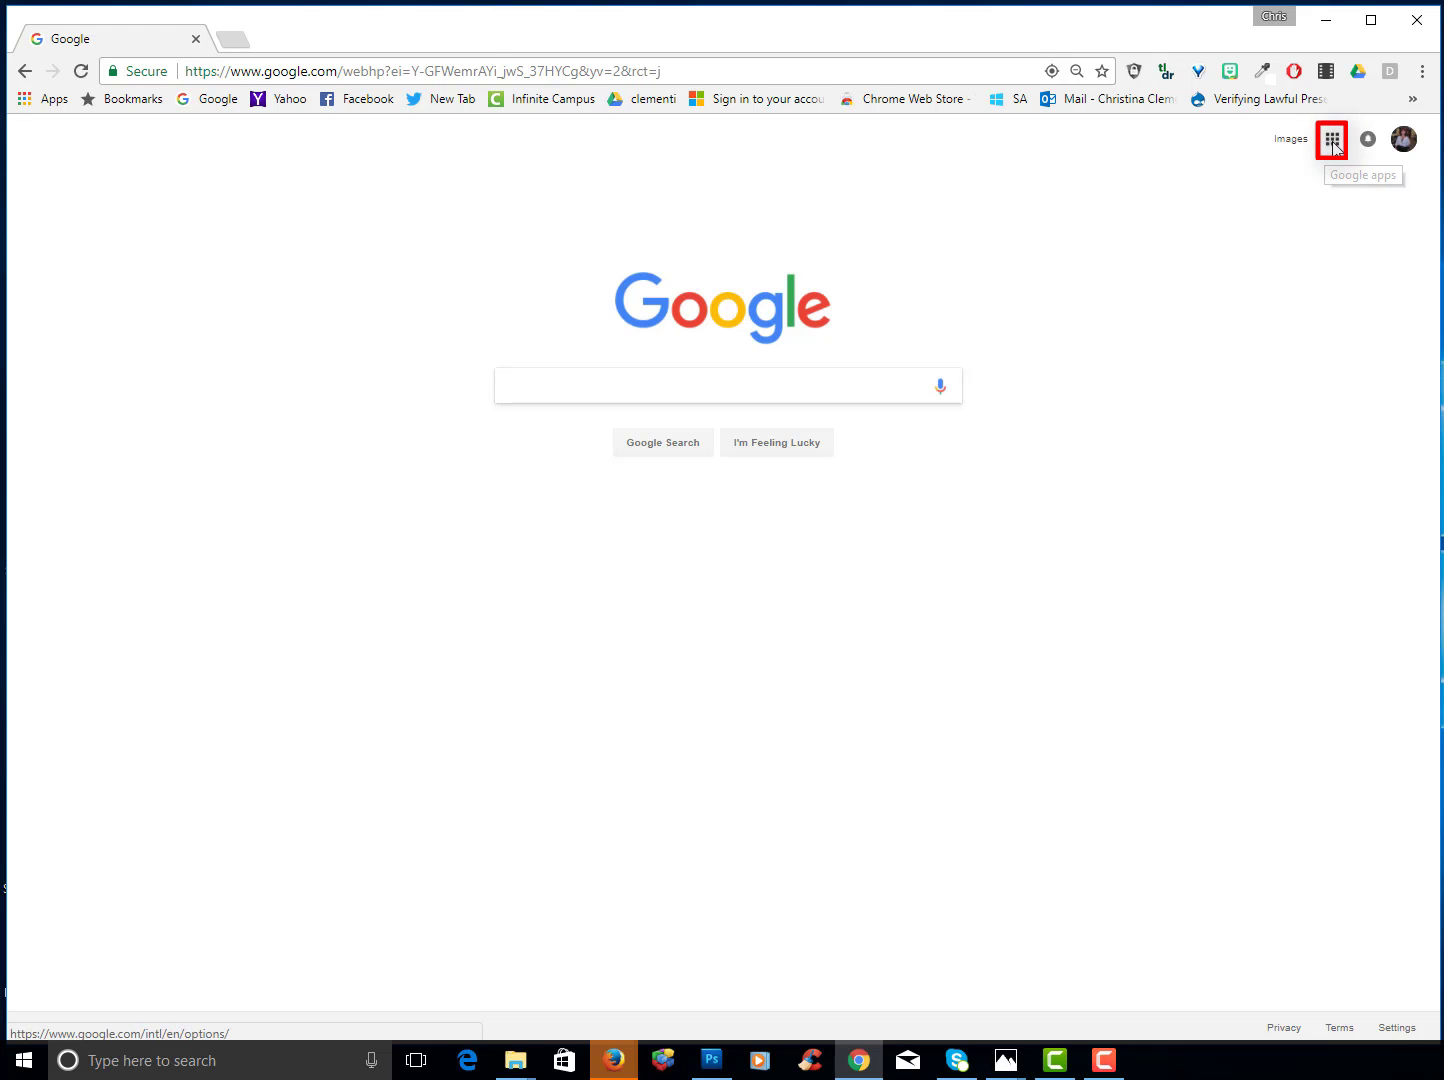
- Open Drive, create a purple 8th Grade folder in My Drive, and minimize the browser
left_click(1333, 143)
left_click(1293, 378)
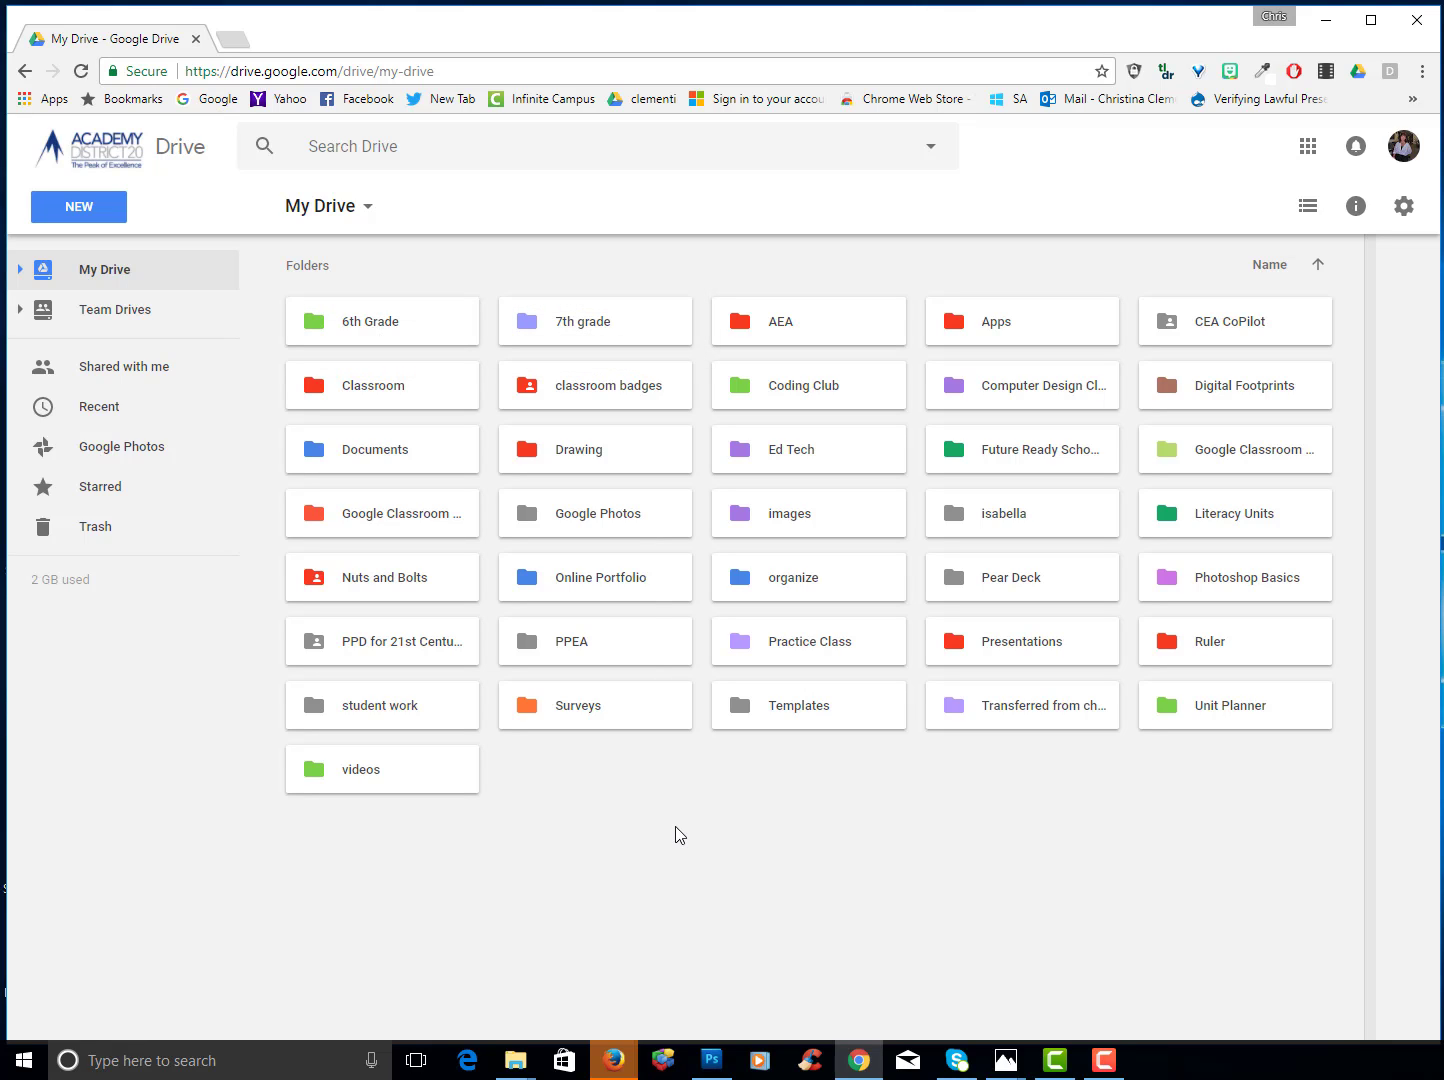
left_click(79, 206)
left_click(112, 262)
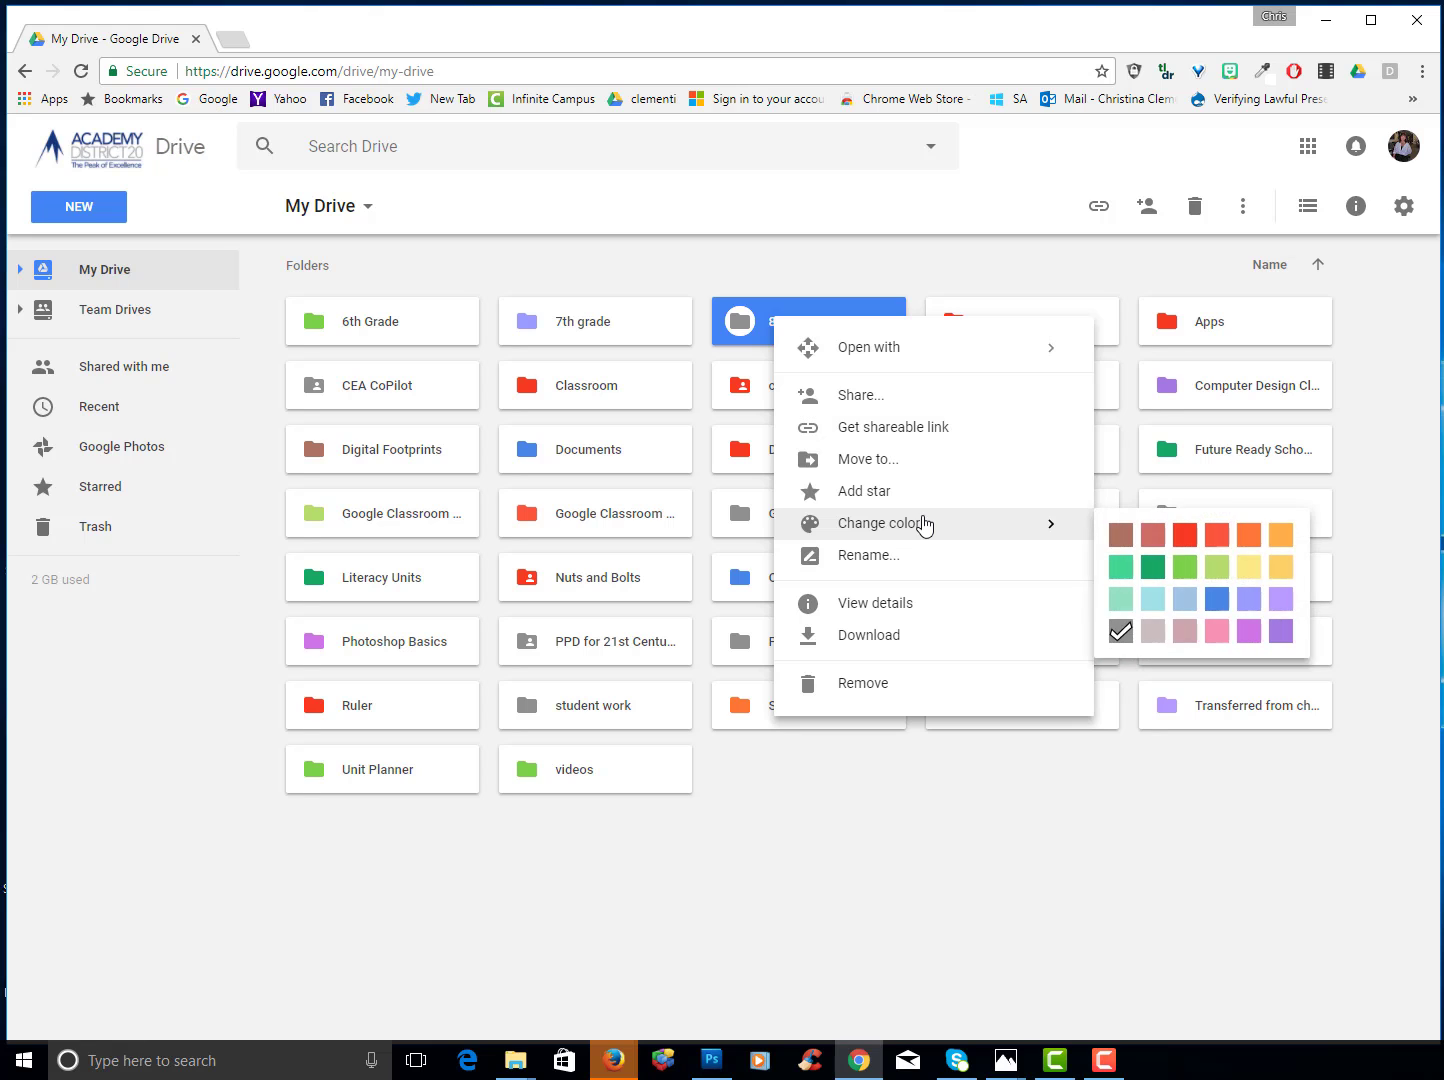
left_click(1222, 583)
left_click(1327, 22)
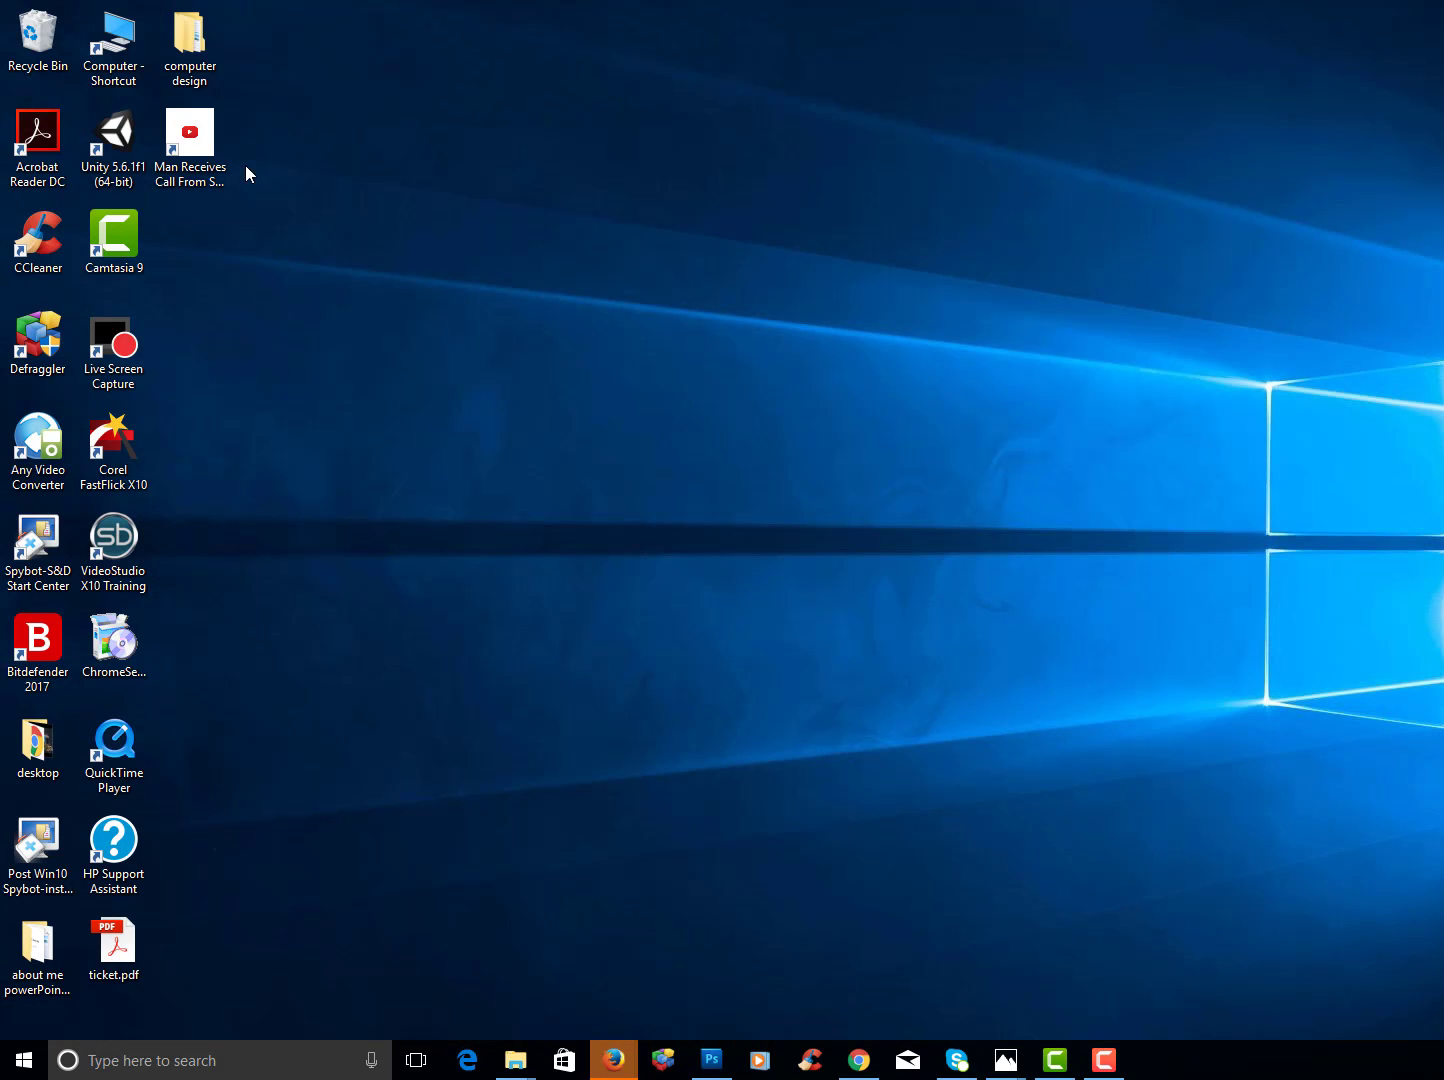
- Look through the desktop computer design folder's subfolders, then close that window
double_click(191, 46)
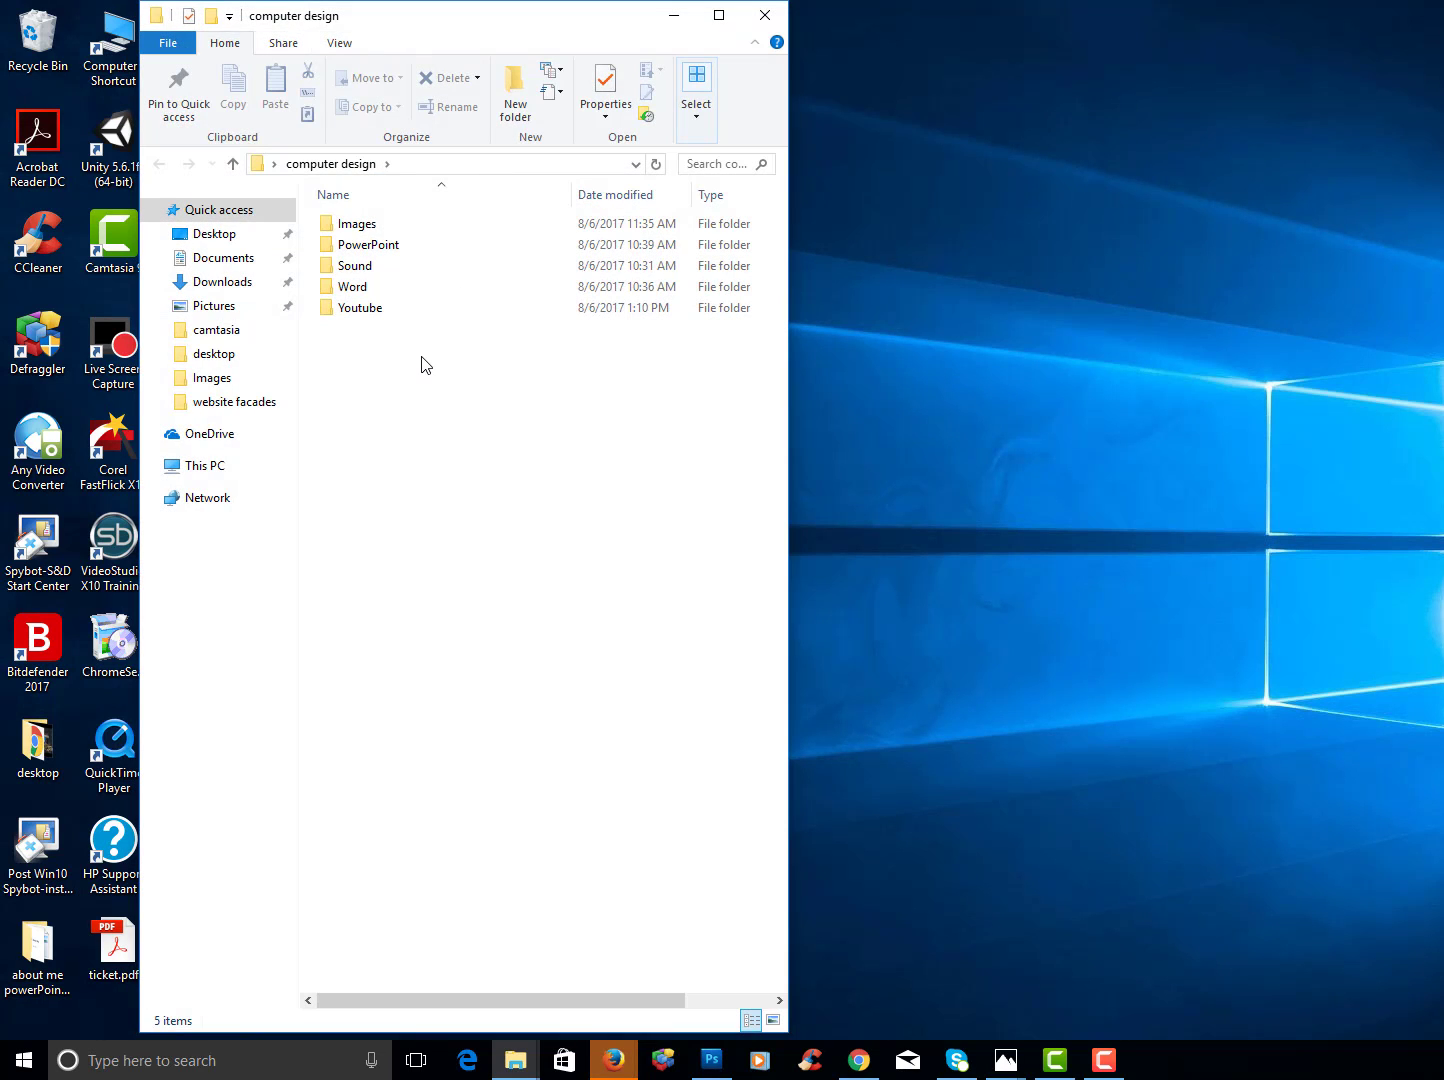
left_click(764, 14)
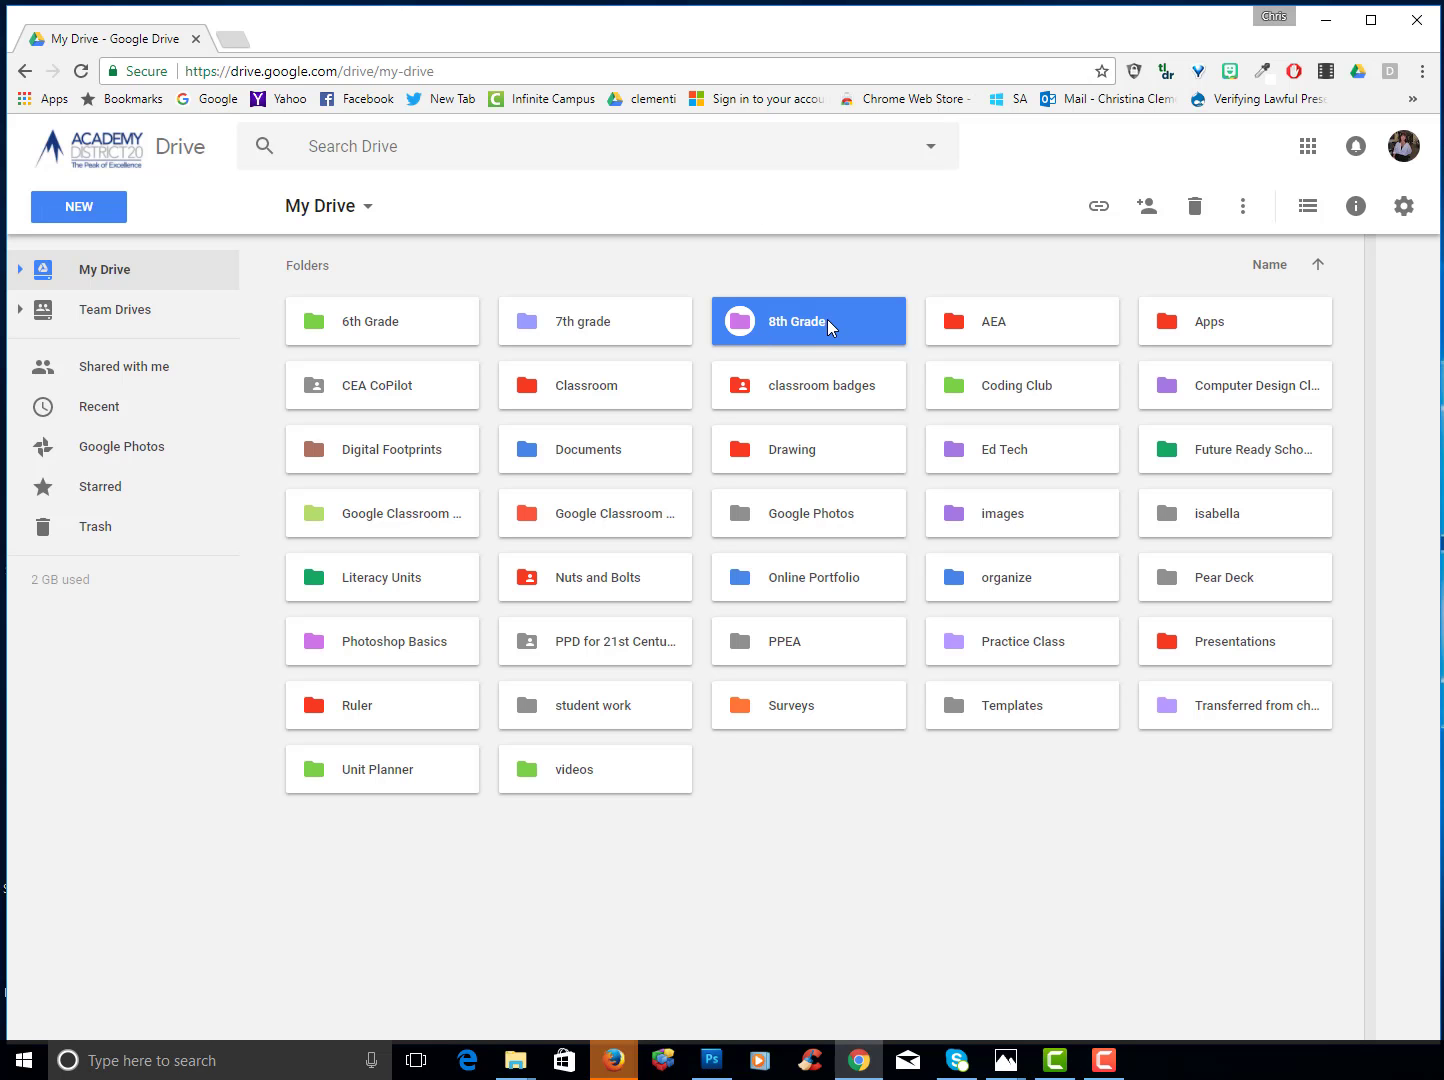
- Inside 8th Grade, create a Computer Design folder and colour it light green
double_click(827, 321)
left_click(111, 217)
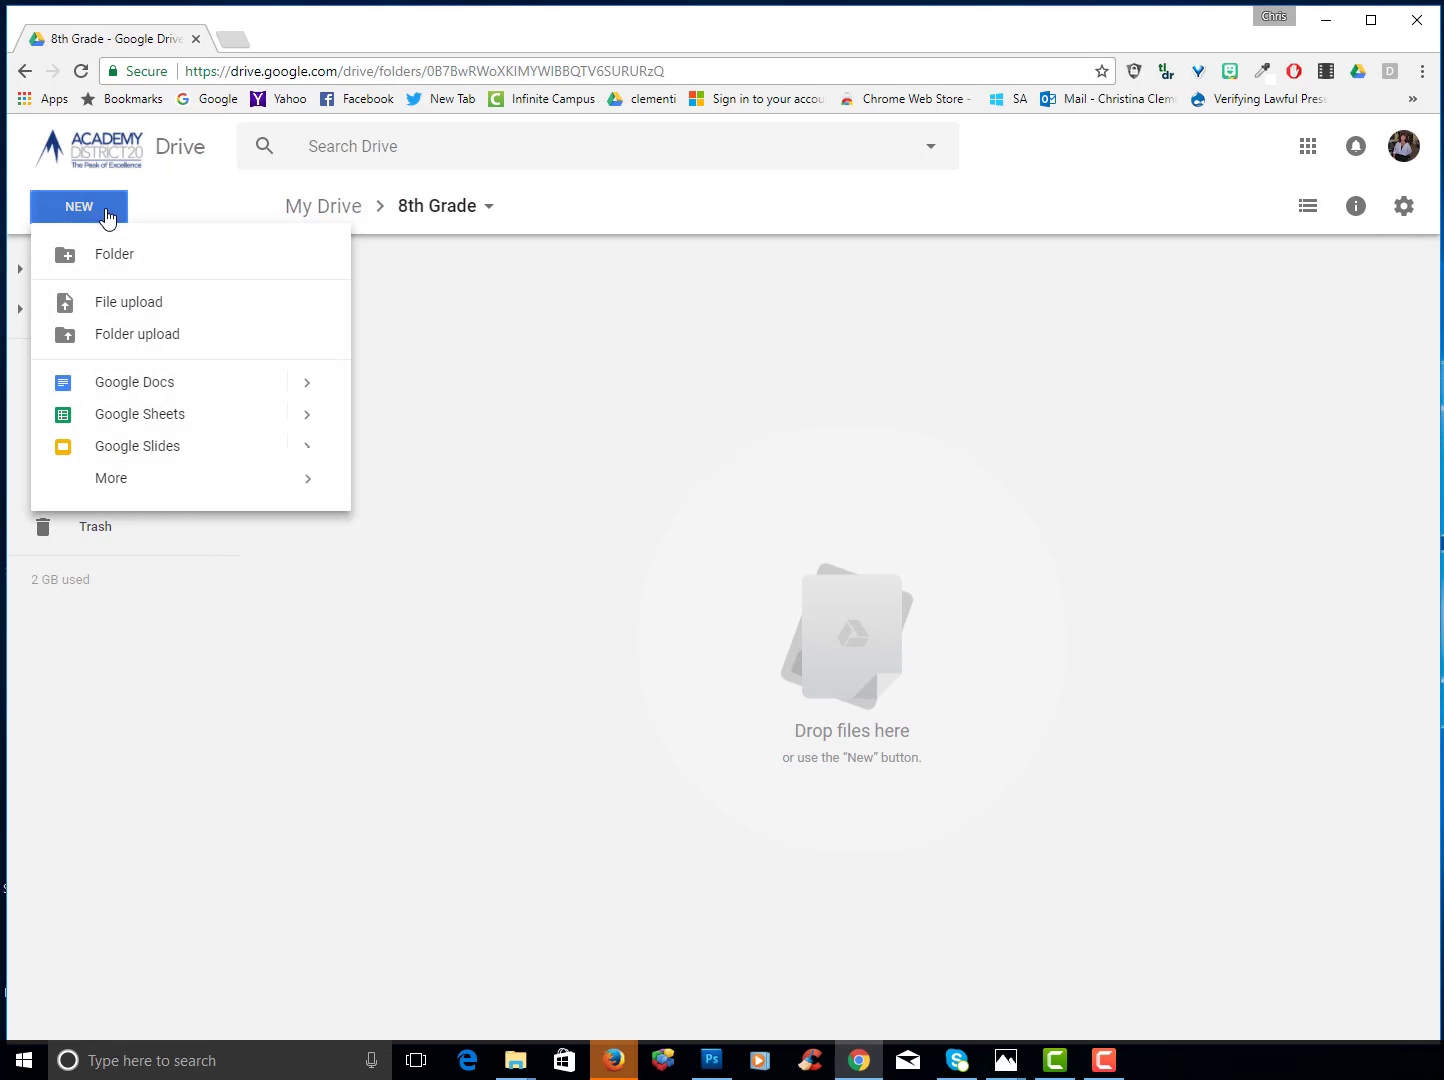
left_click(119, 253)
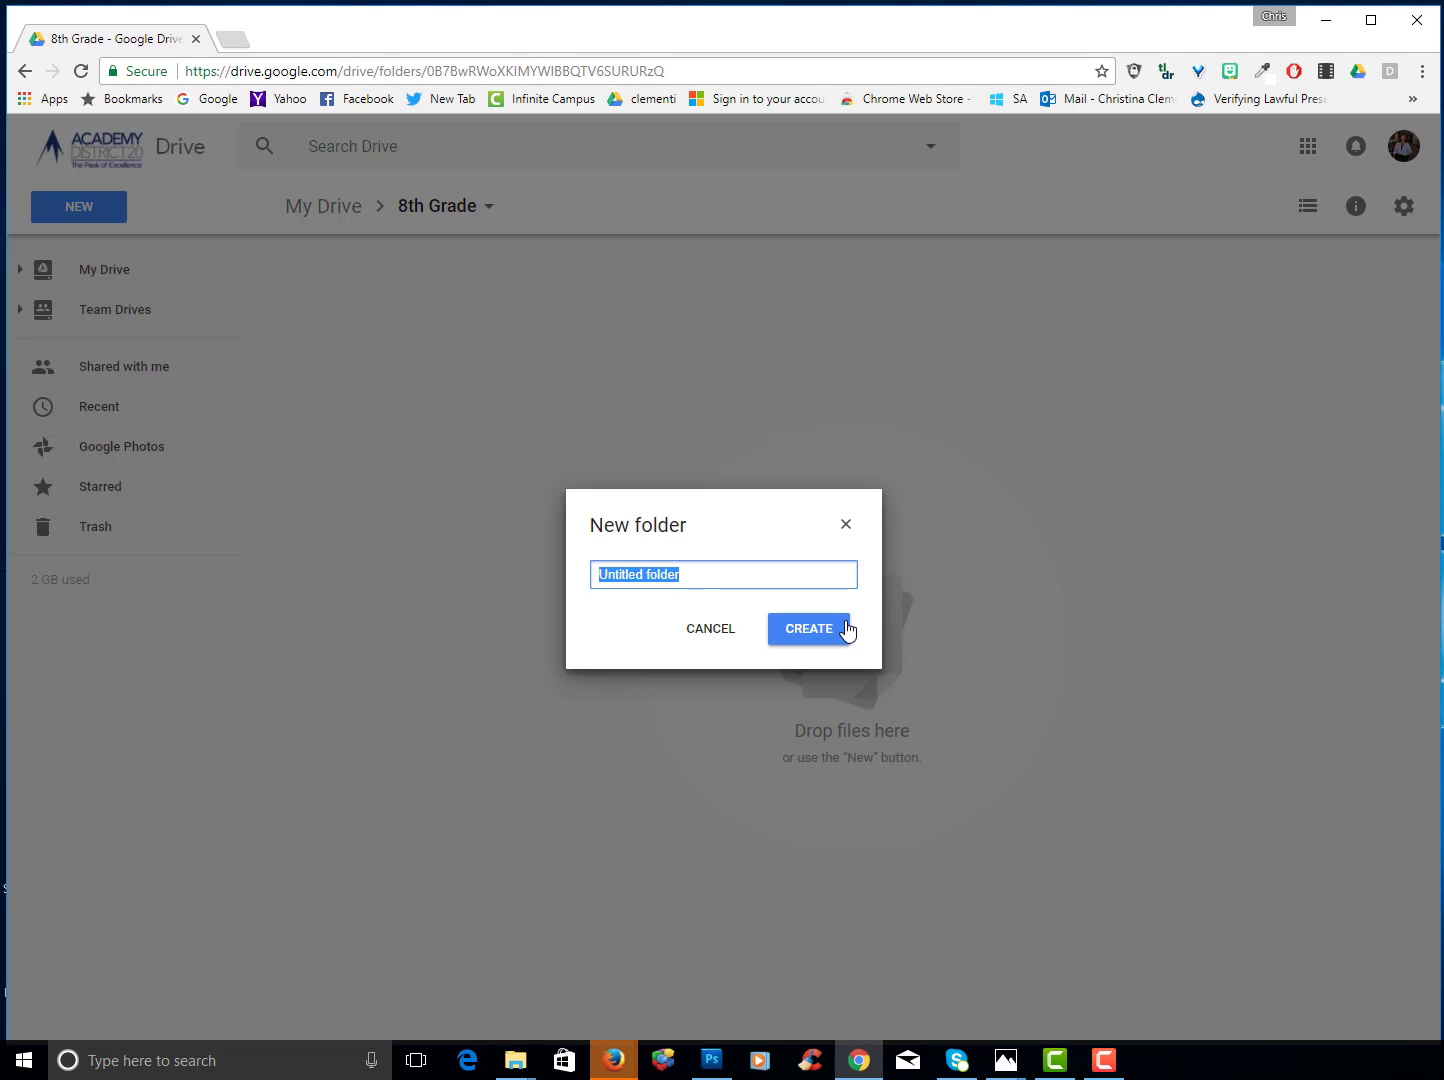
type("Computer Design")
left_click(846, 630)
right_click(384, 327)
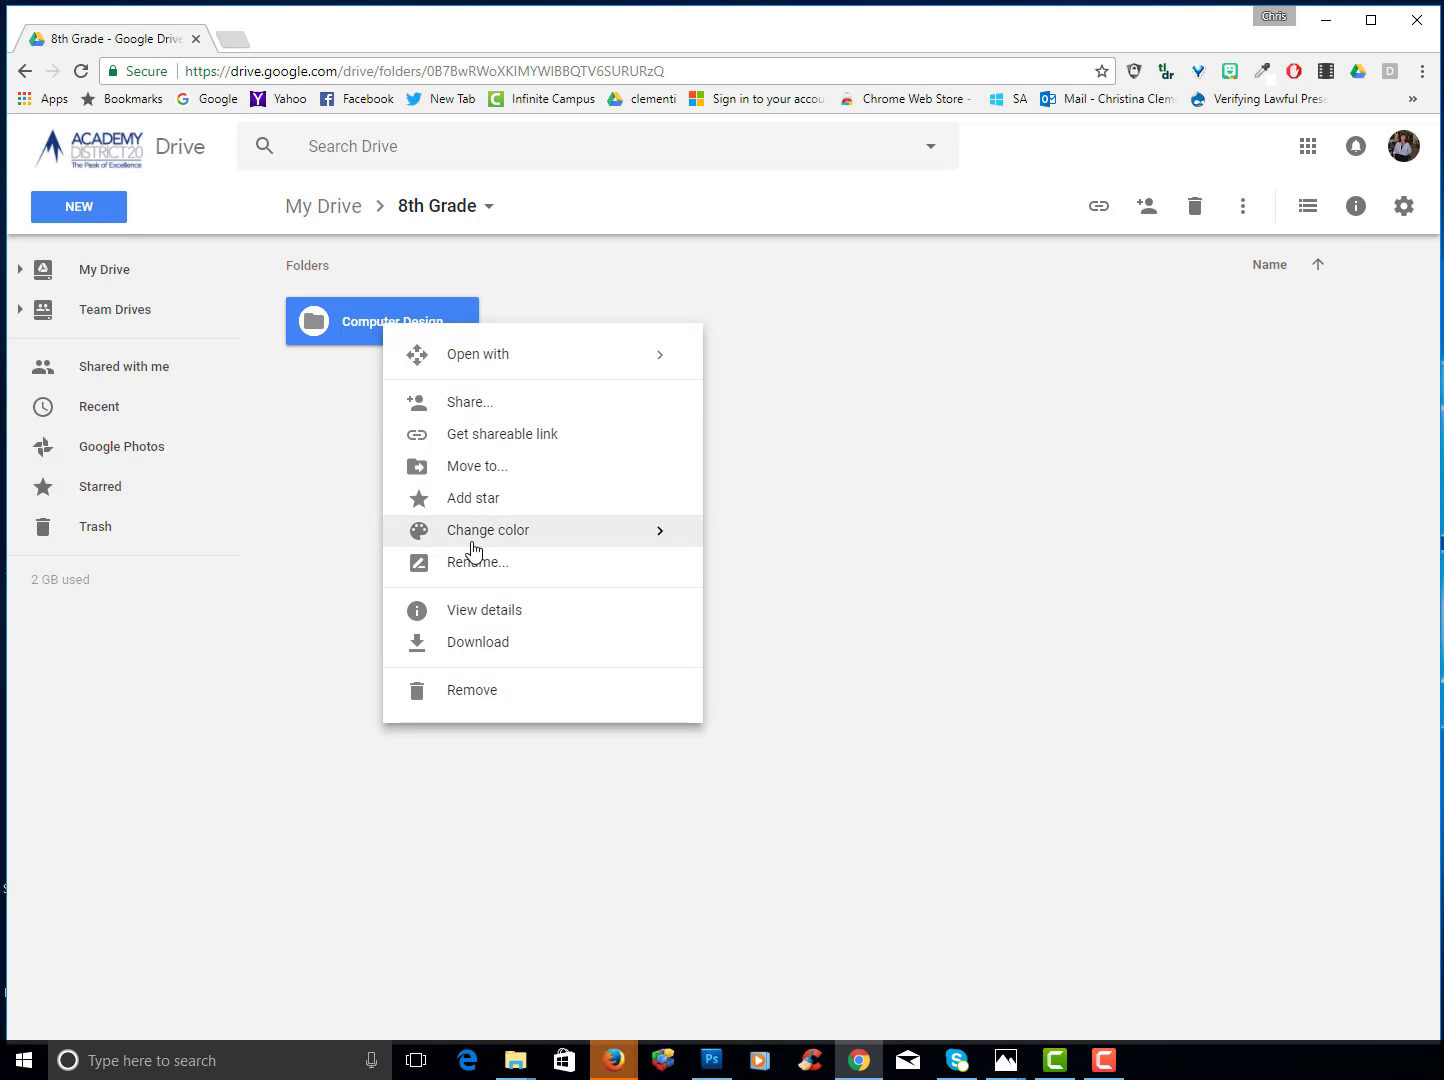
mouse_move(656, 549)
left_click(731, 574)
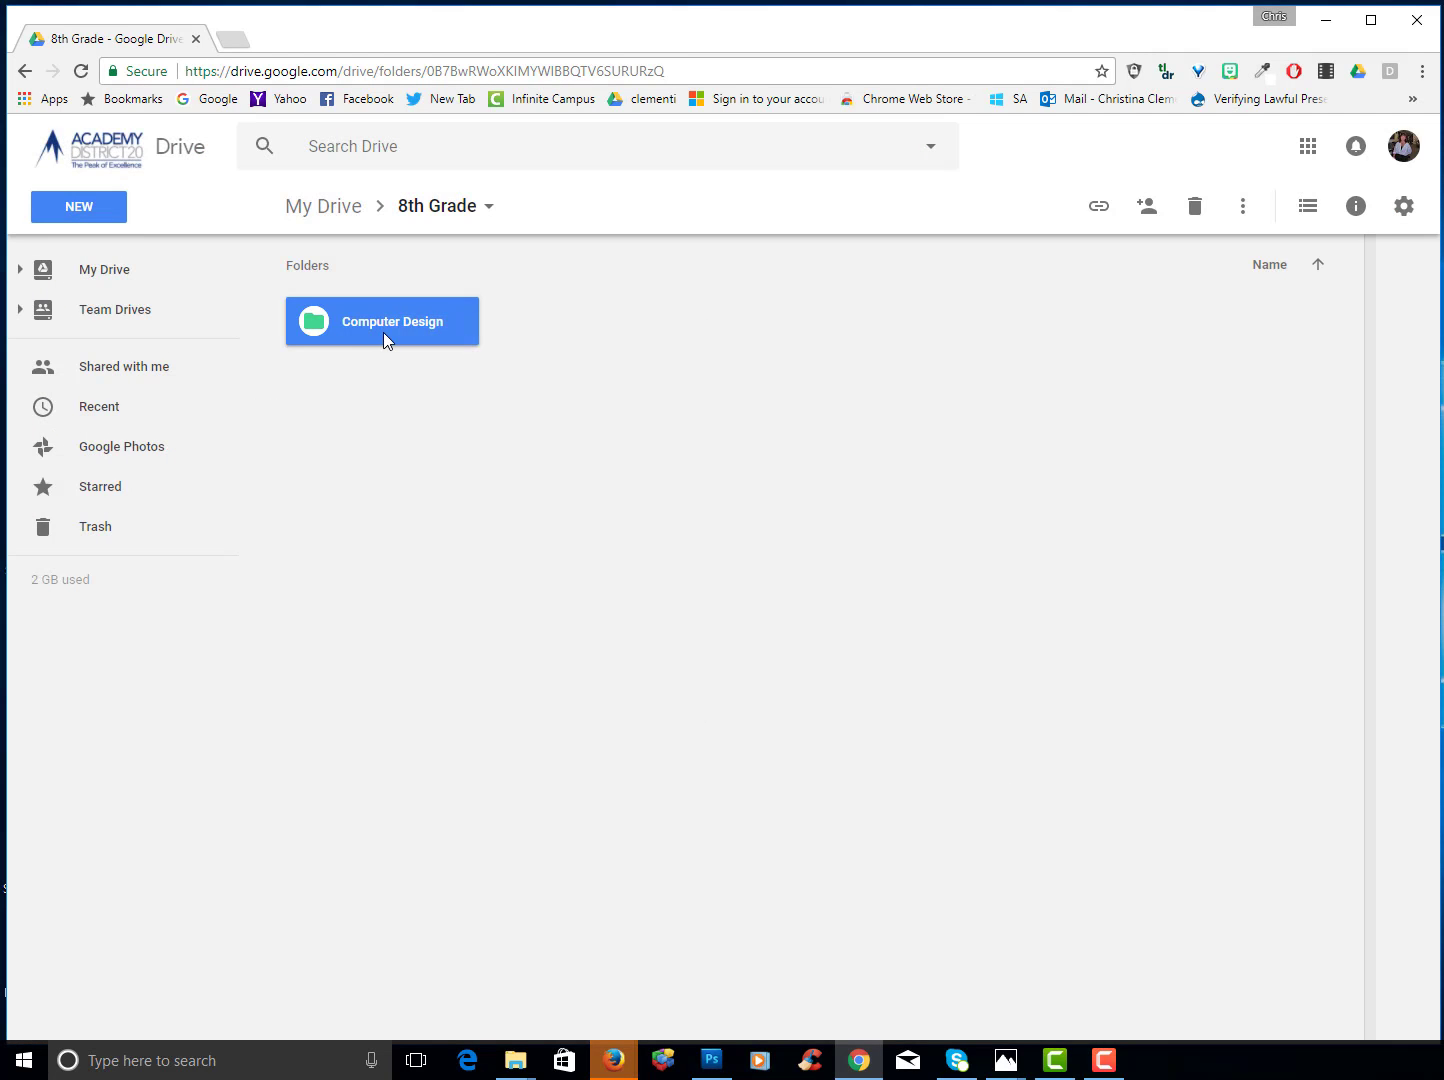
- Inside Computer Design, create an 'images' subfolder and open it
double_click(376, 321)
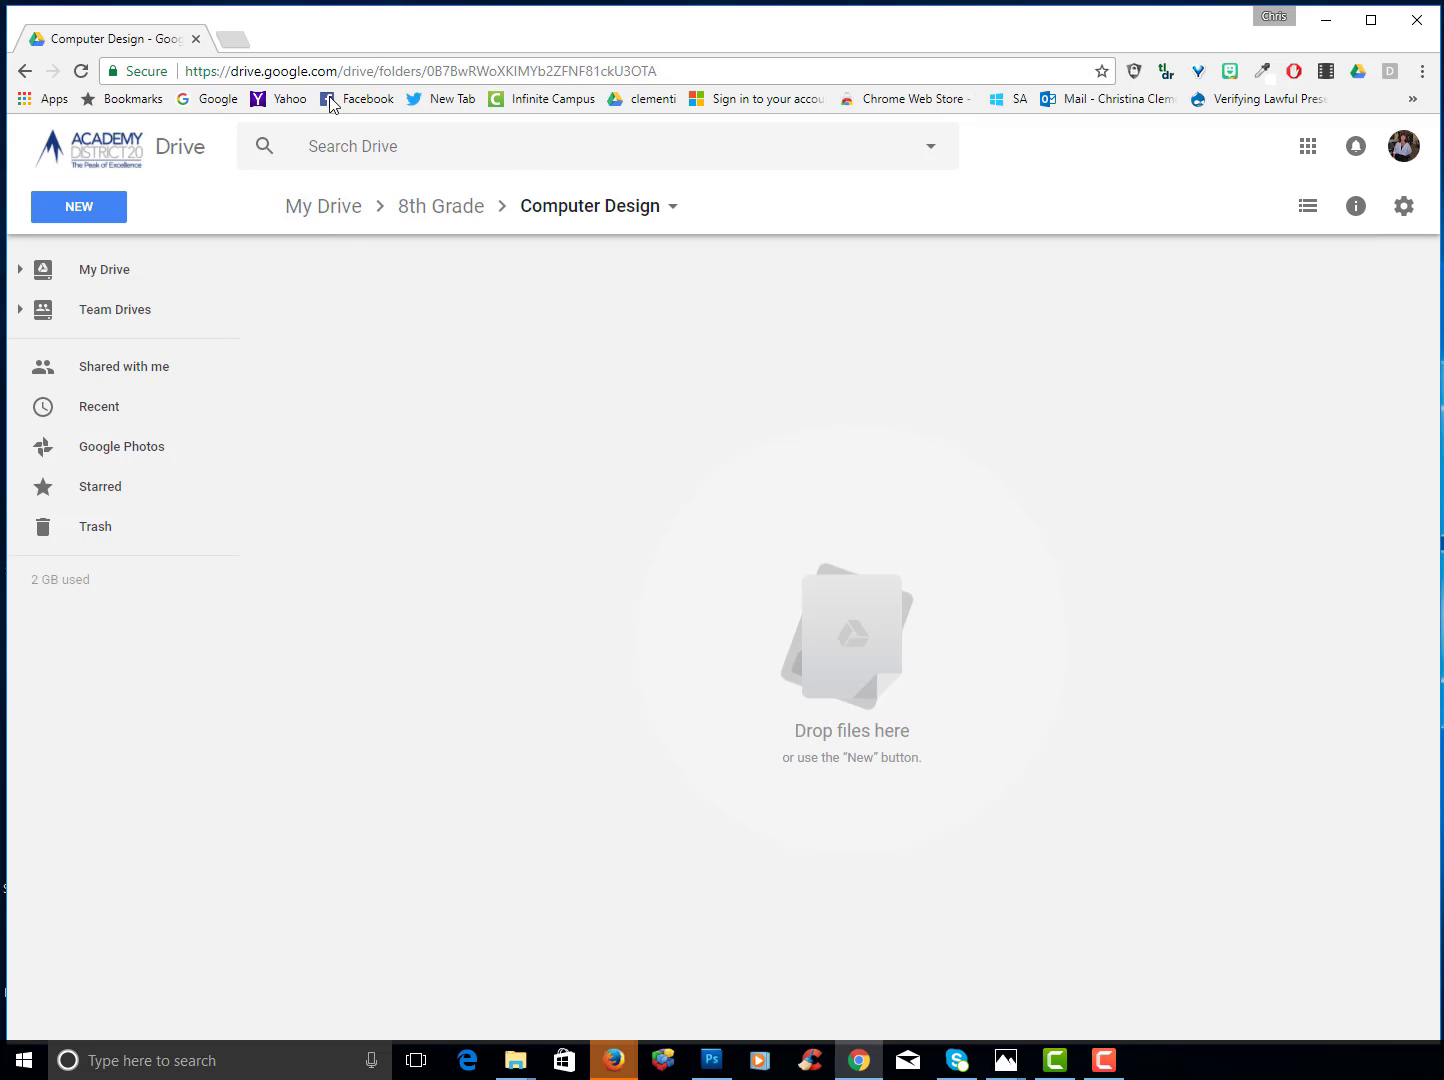
left_click(73, 212)
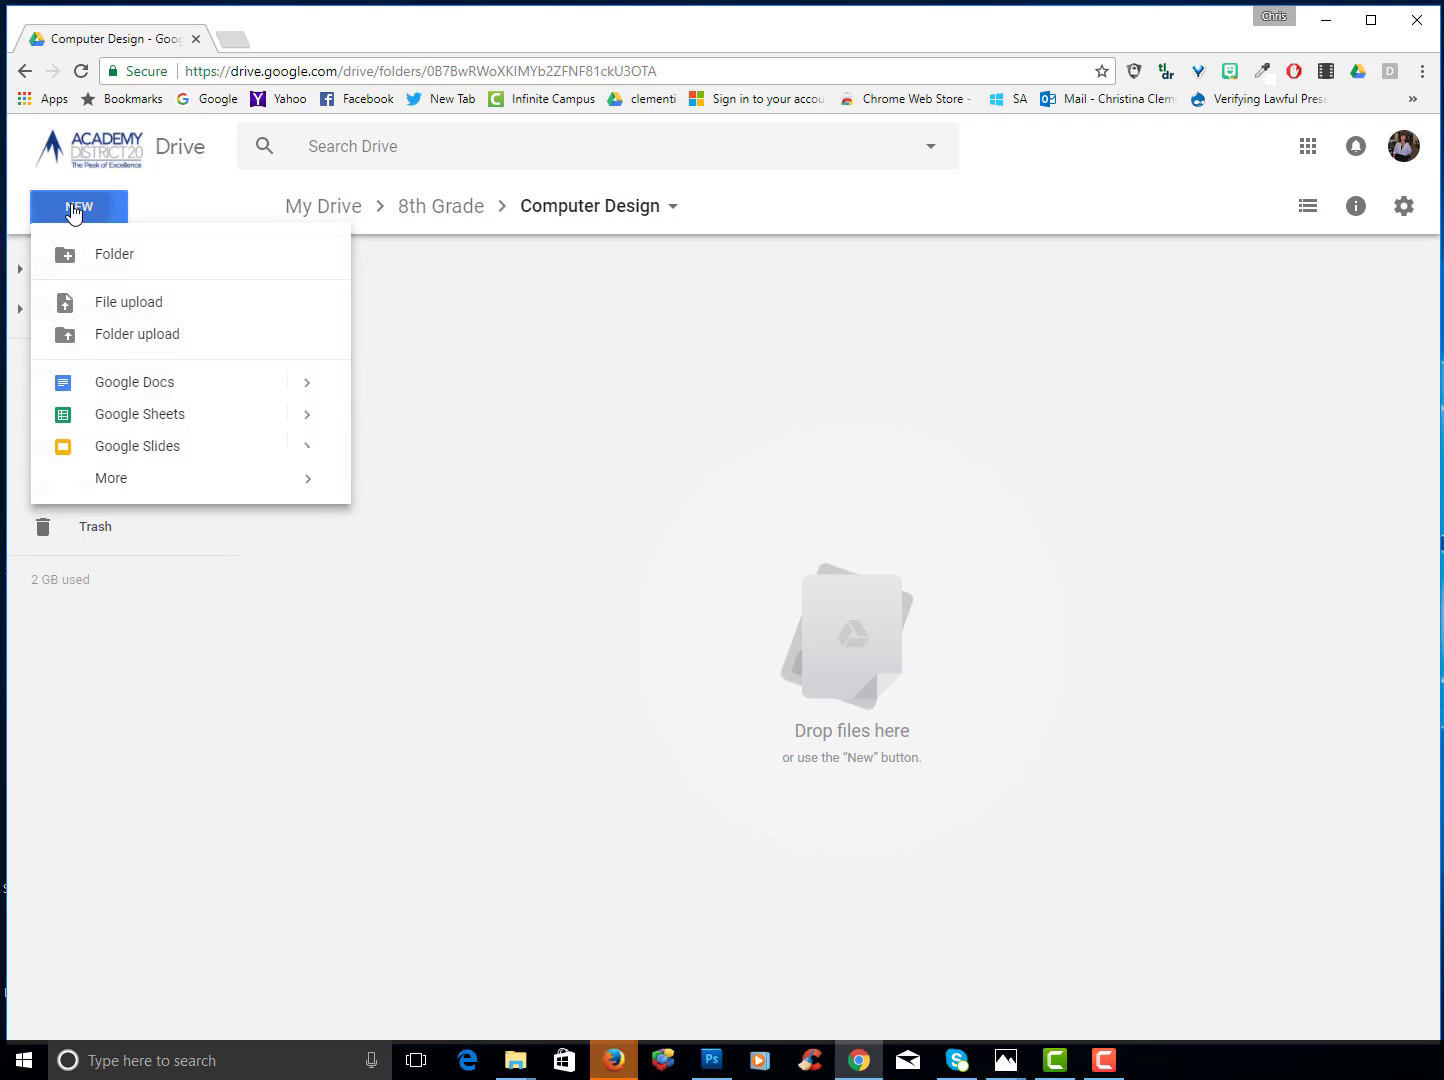
left_click(106, 262)
type("images")
key("Return")
double_click(356, 321)
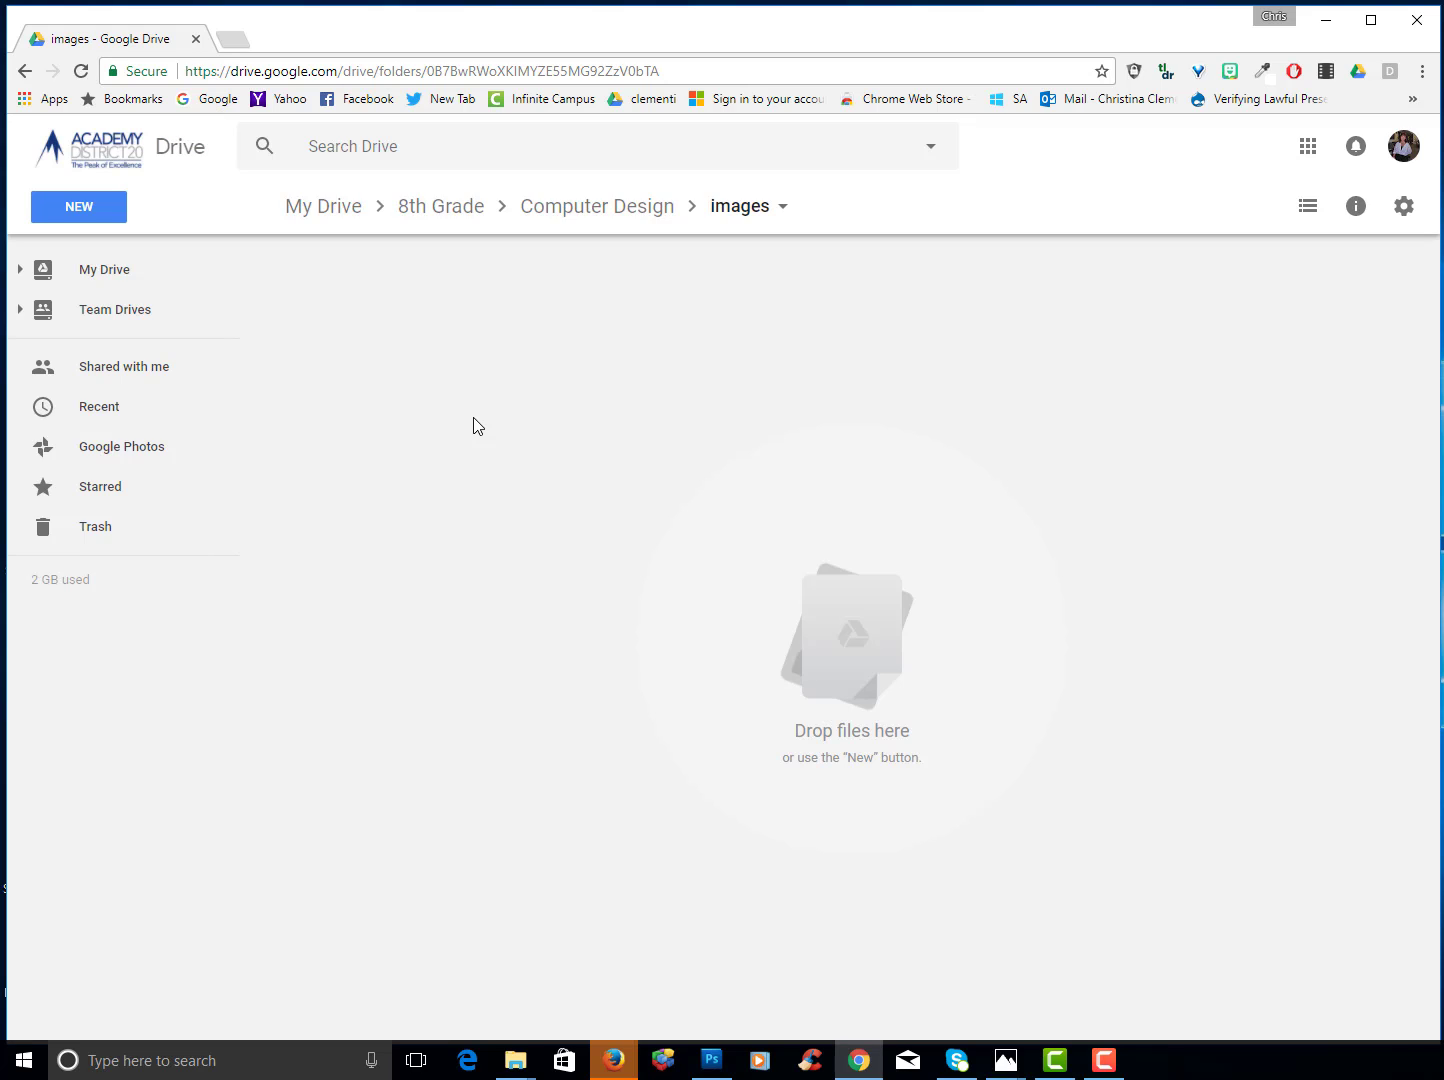
- Upload polar bear.jpg from Desktop > computer design > Images into the Drive images folder
left_click(87, 215)
left_click(118, 309)
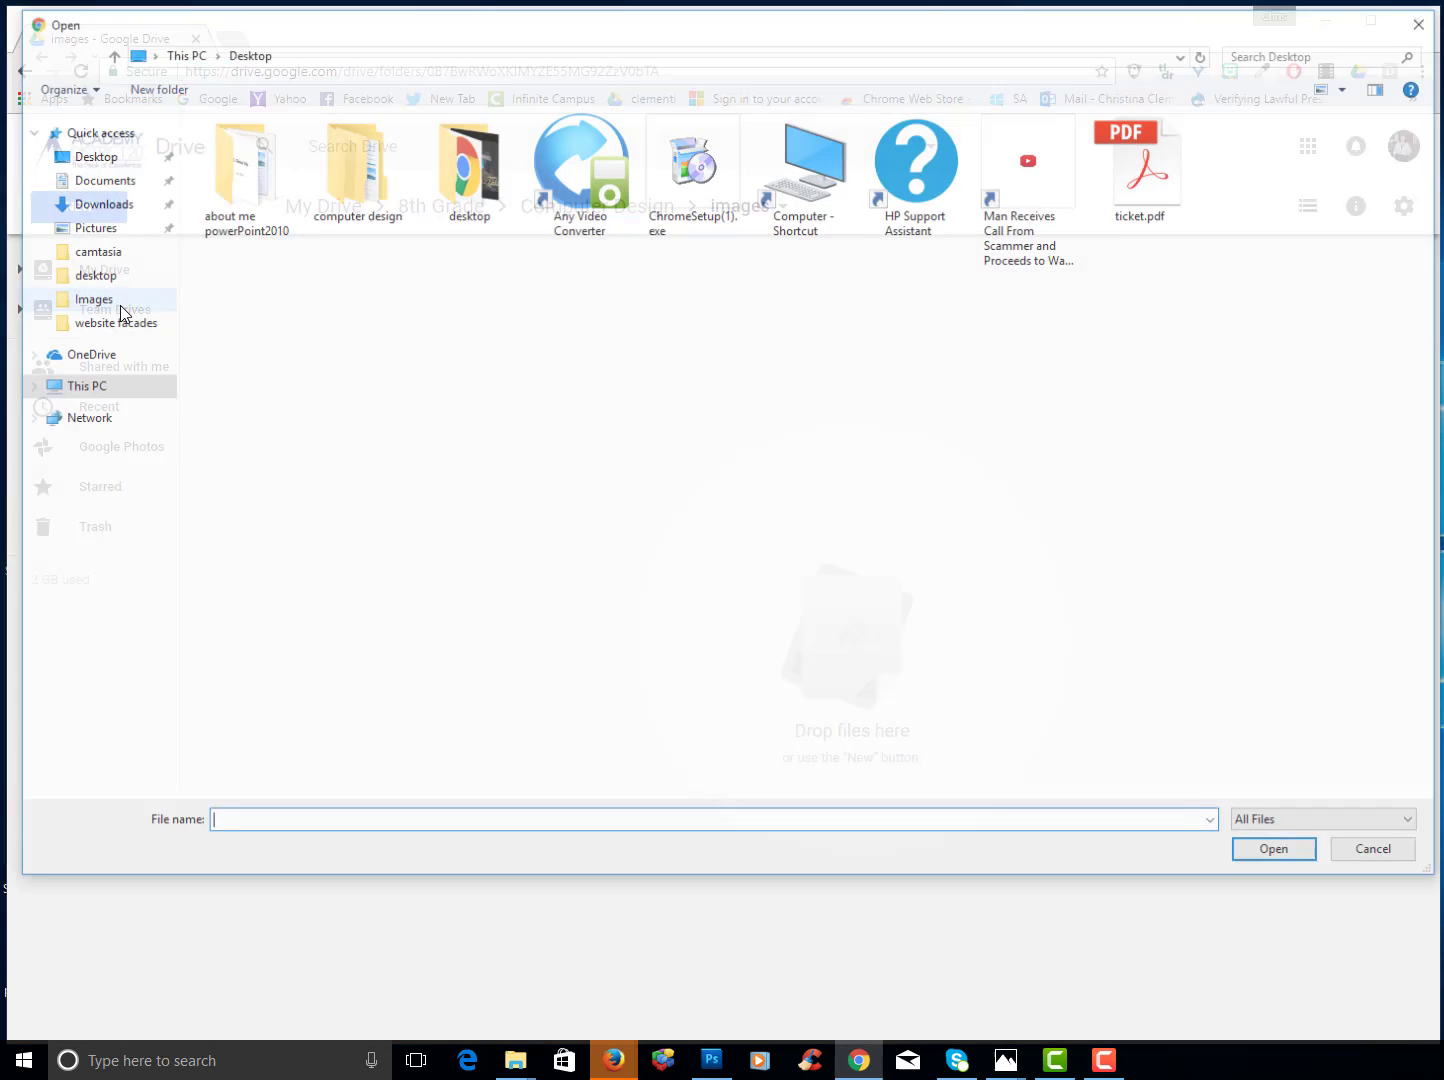
double_click(360, 171)
double_click(248, 150)
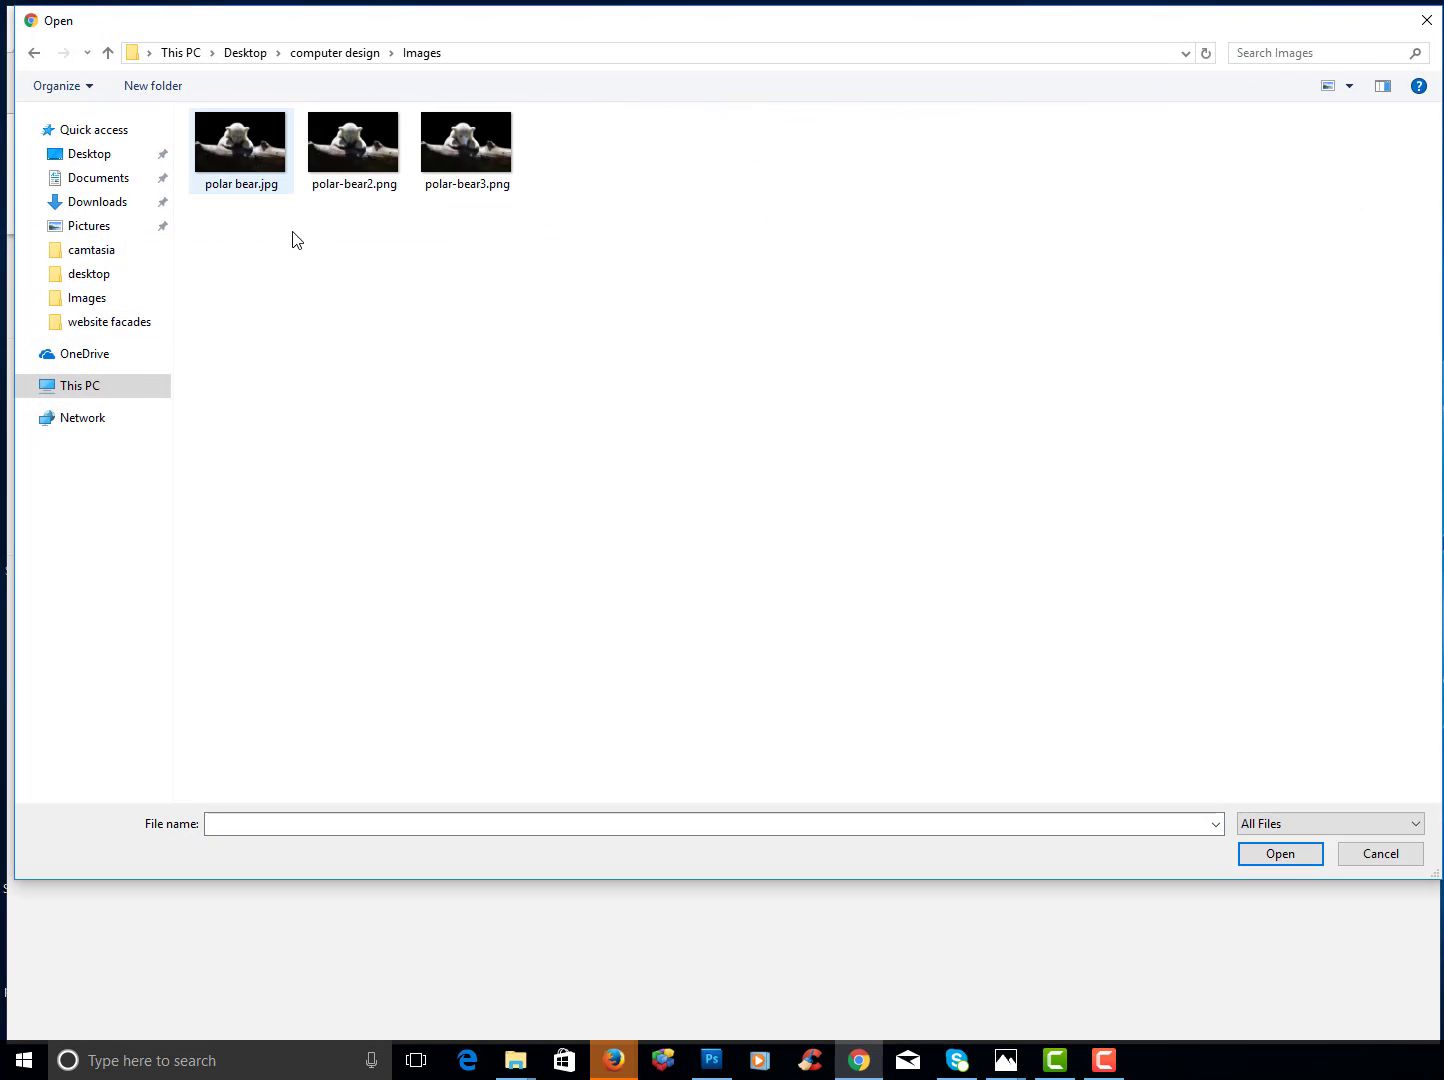
left_click_drag(621, 247, 257, 137)
left_click(240, 150)
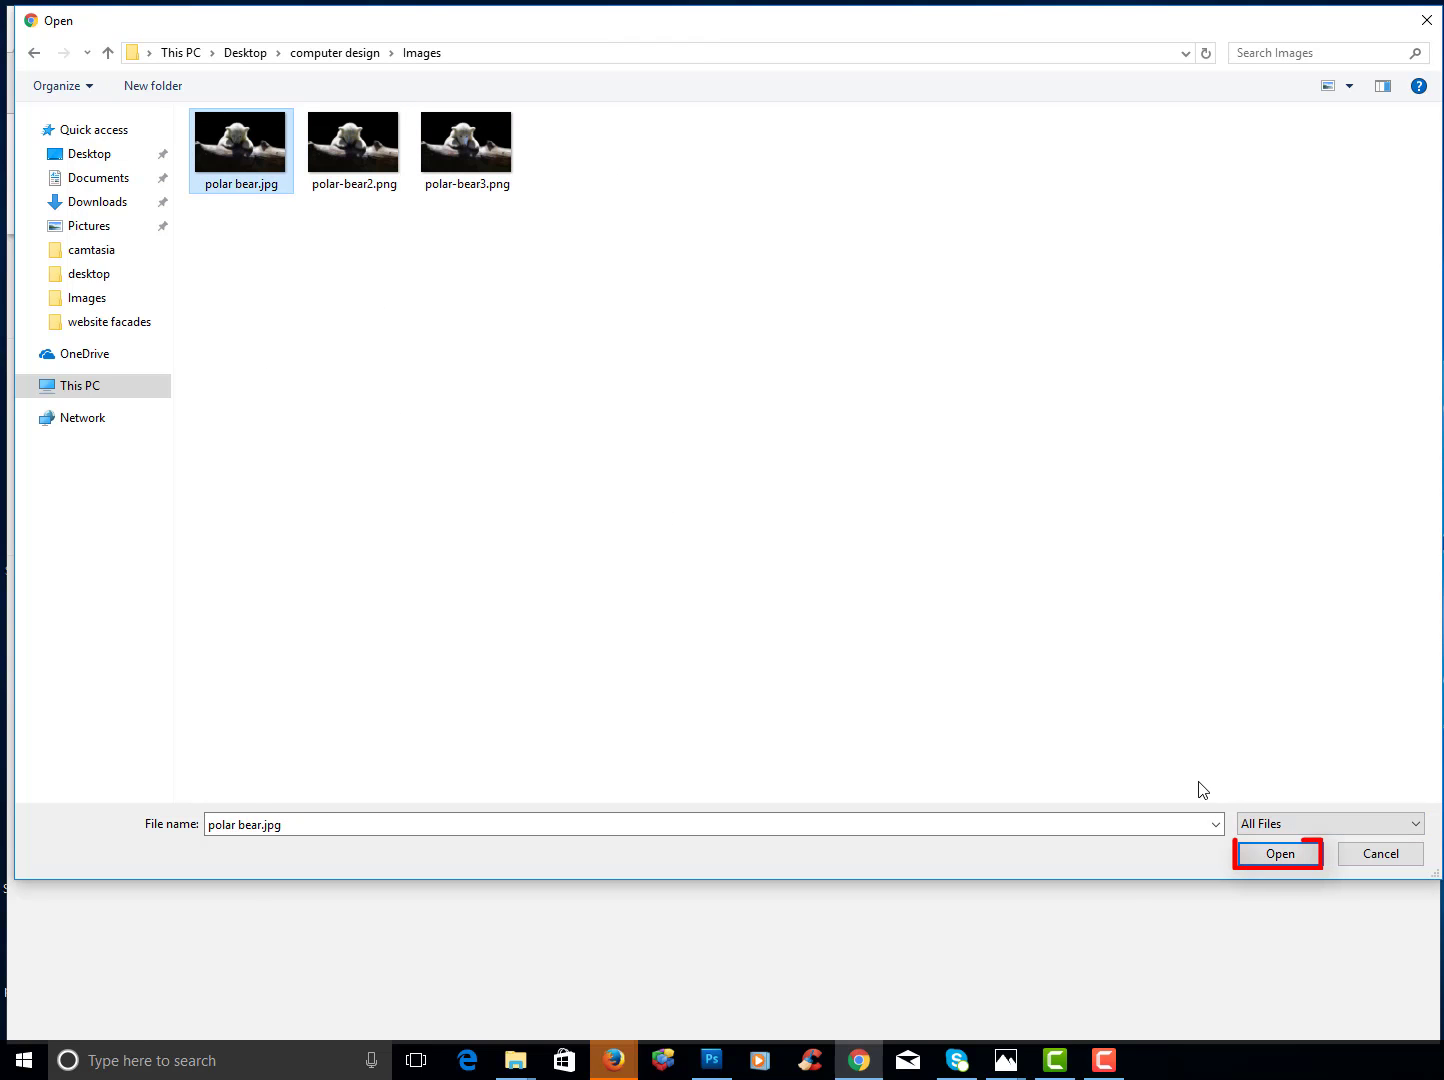
left_click(1261, 853)
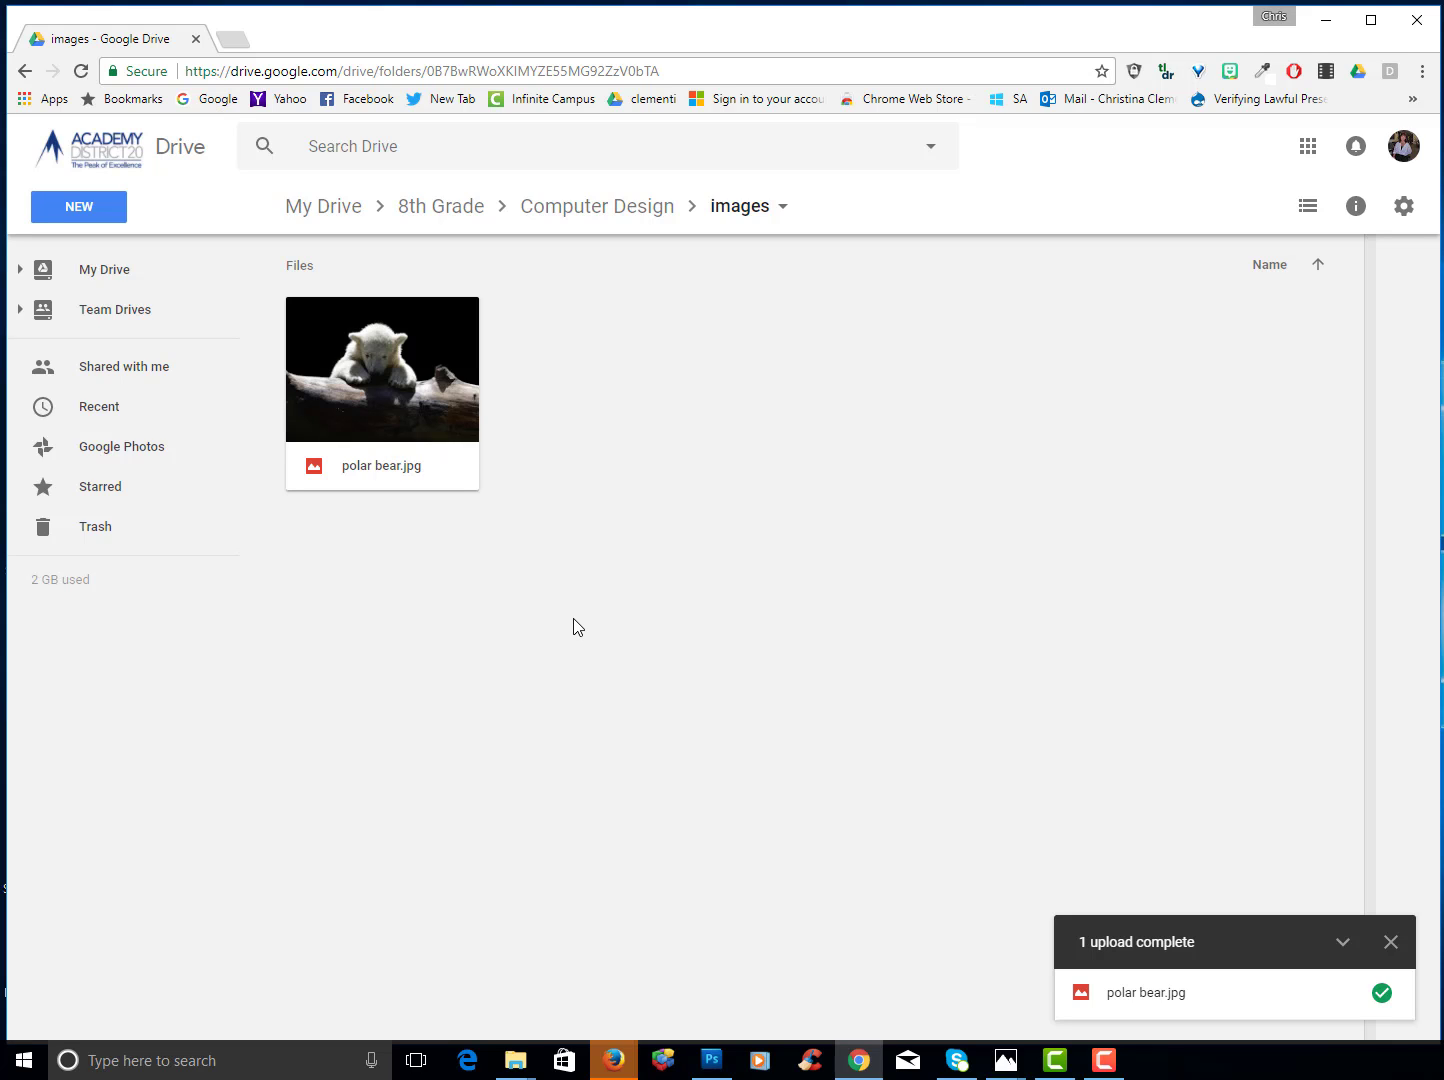
- Delete Computer Design from 8th Grade and drag the desktop computer design folder in instead
left_click(119, 271)
double_click(741, 322)
left_click(401, 322)
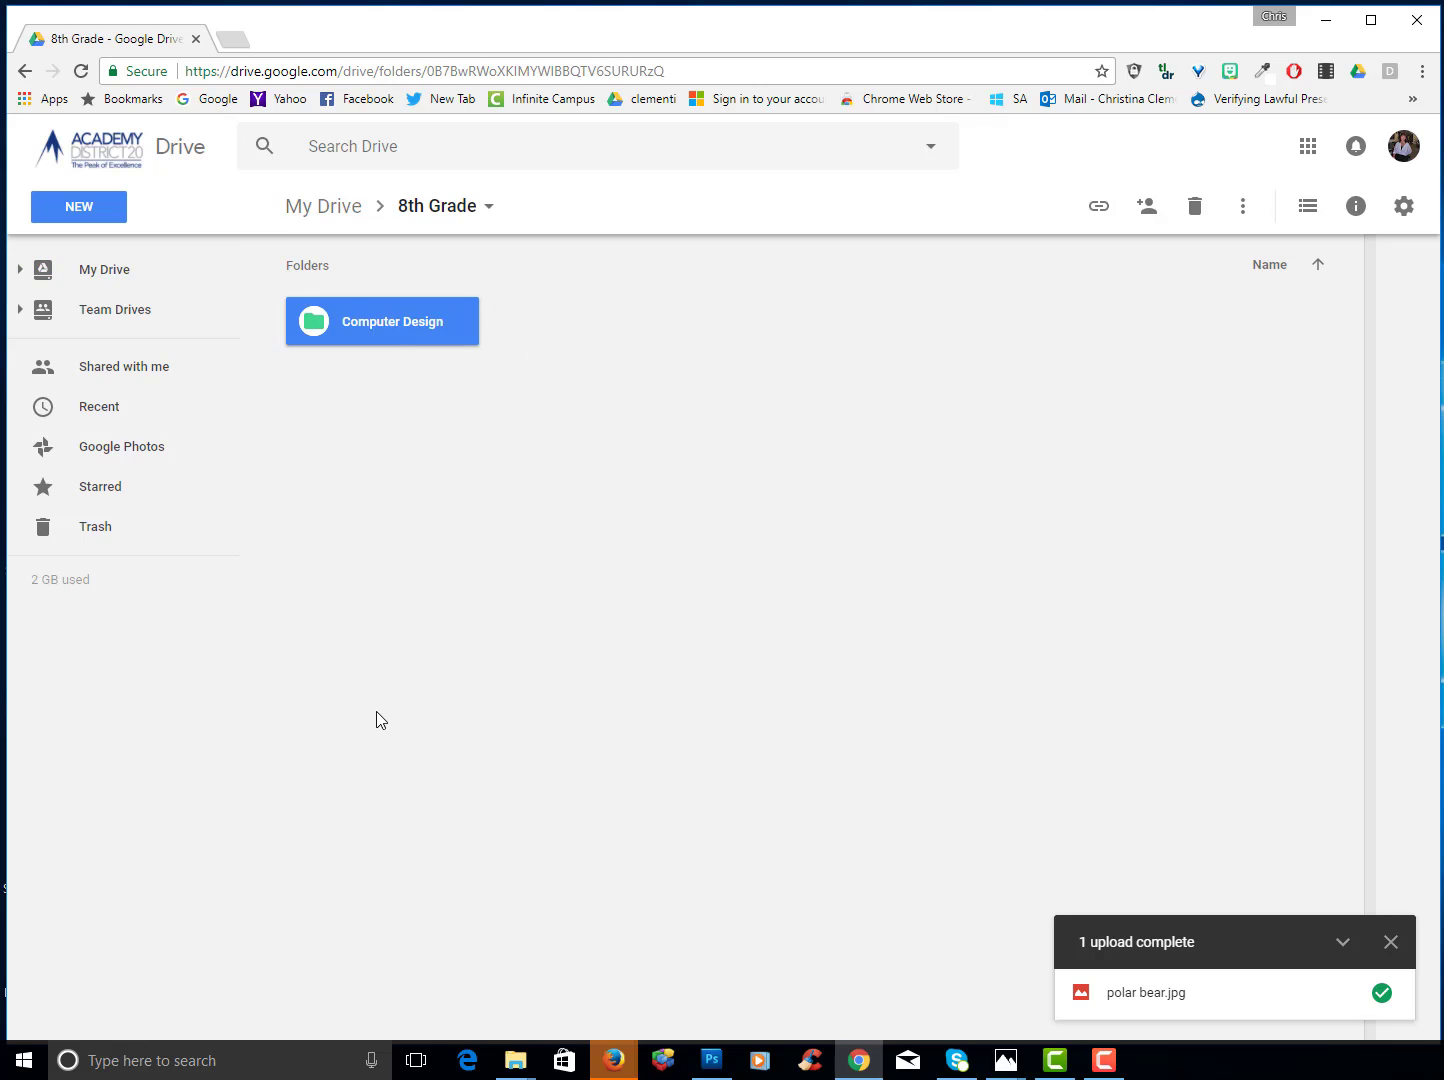
key("Delete")
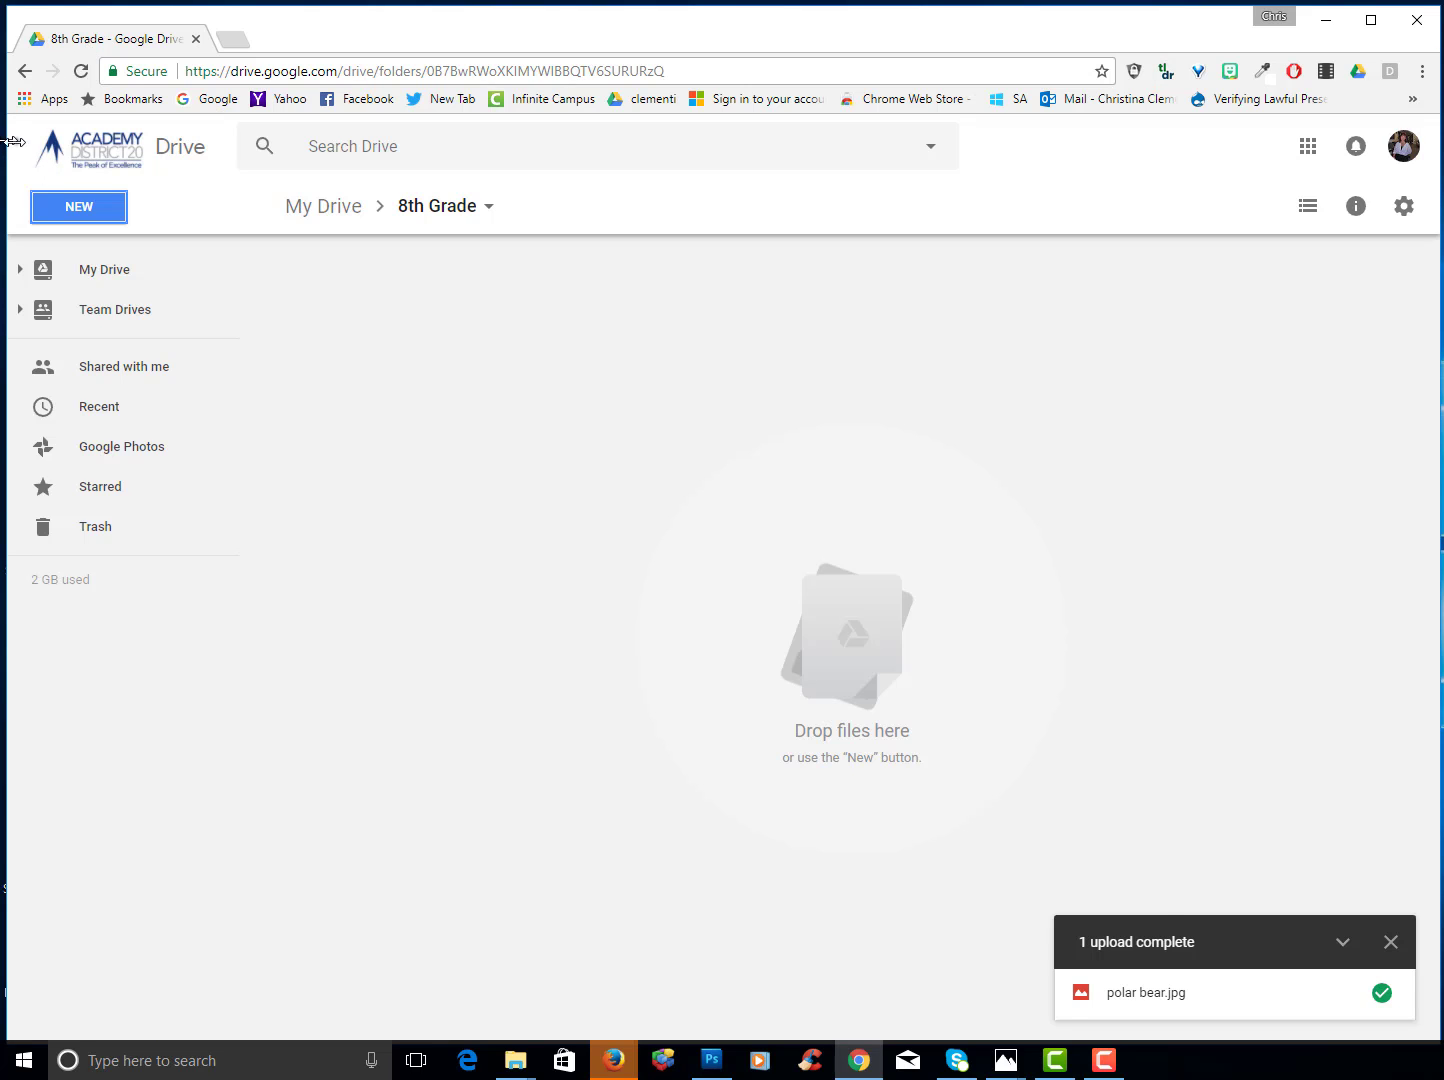
left_click_drag(7, 146, 490, 207)
left_click_drag(190, 45, 1034, 653)
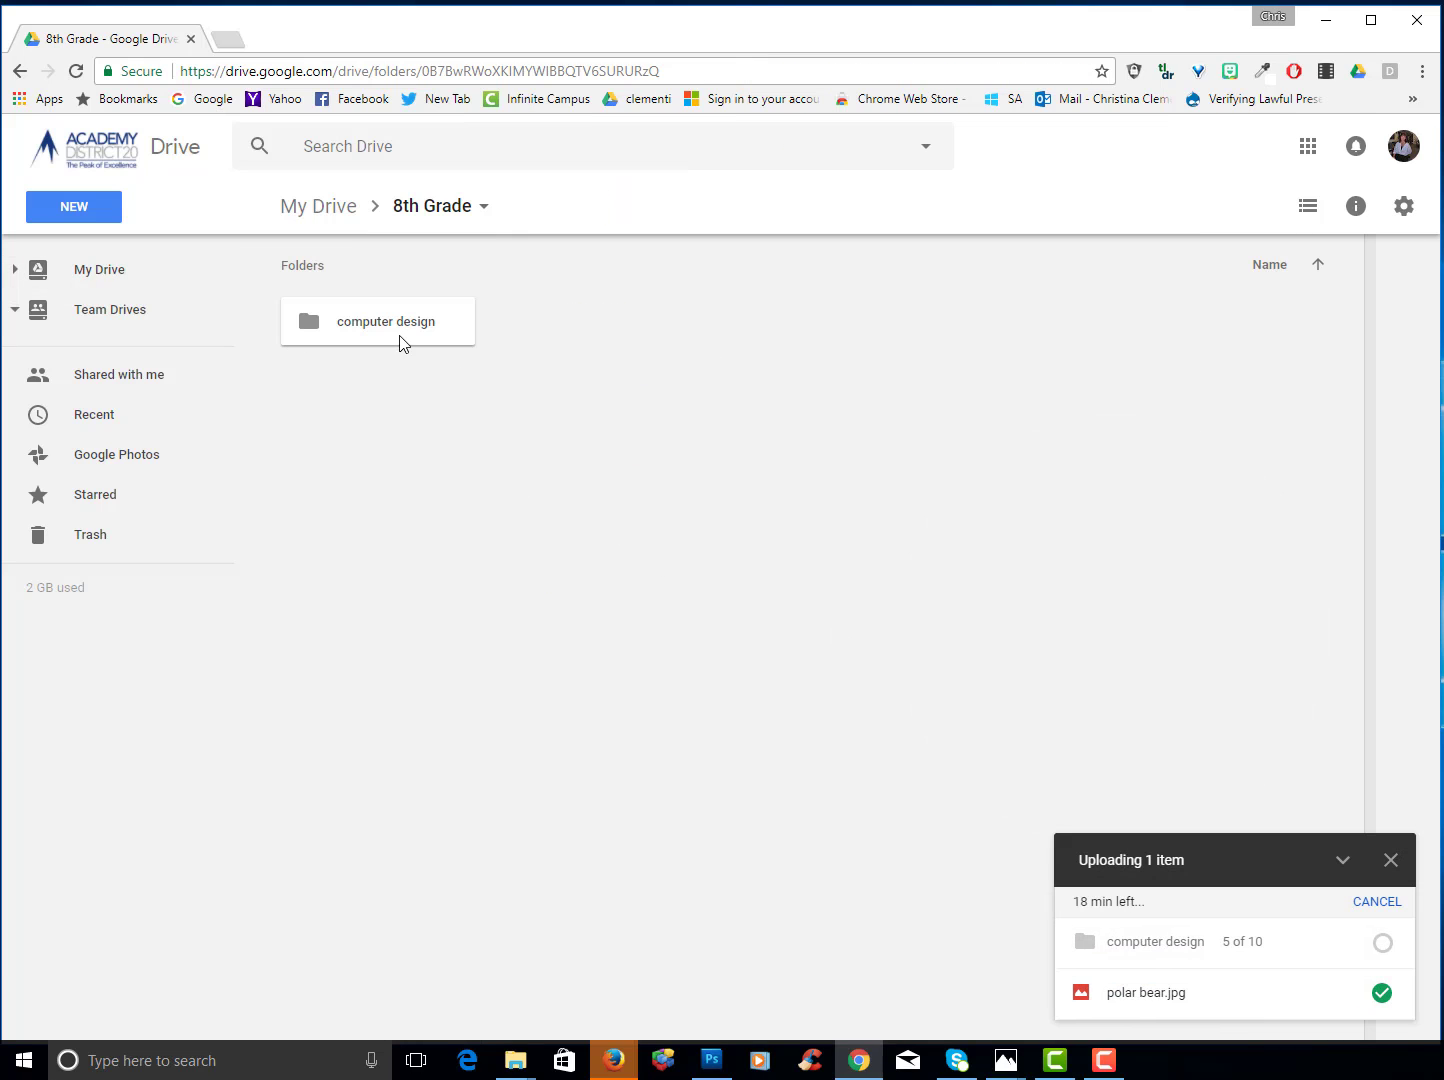
- Check the uploaded computer design folder's Images and PowerPoint subfolders
double_click(394, 336)
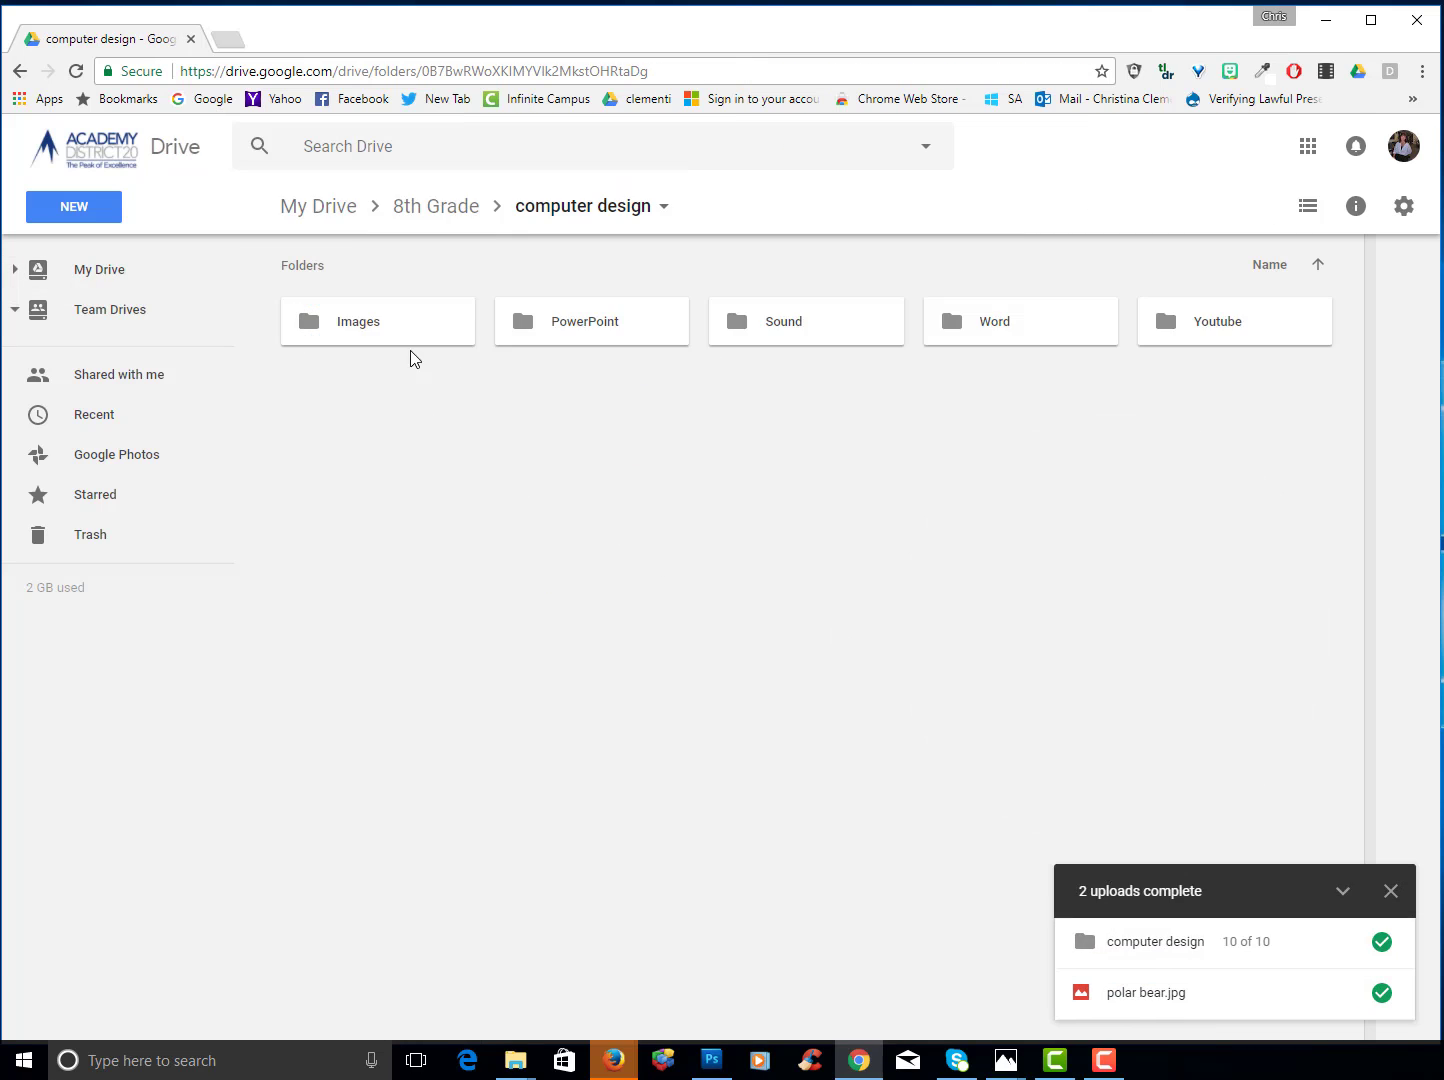
left_click(390, 321)
key("alt+Left")
double_click(609, 321)
- Colour the computer design folder in 8th Grade dark green
left_click(322, 207)
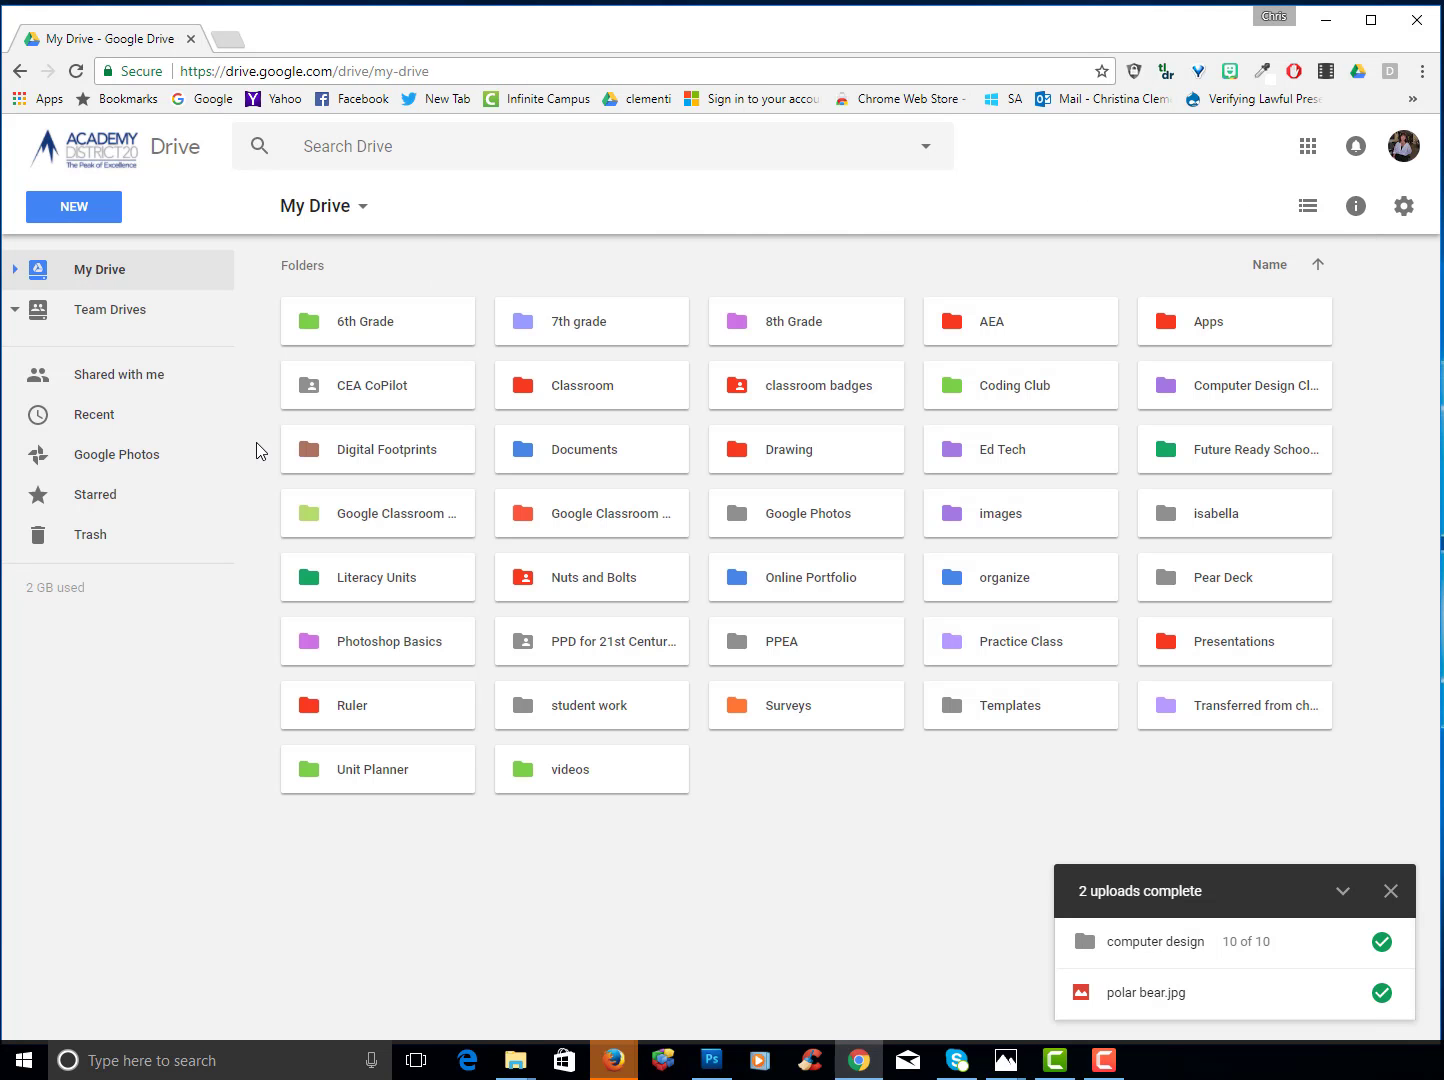
double_click(789, 319)
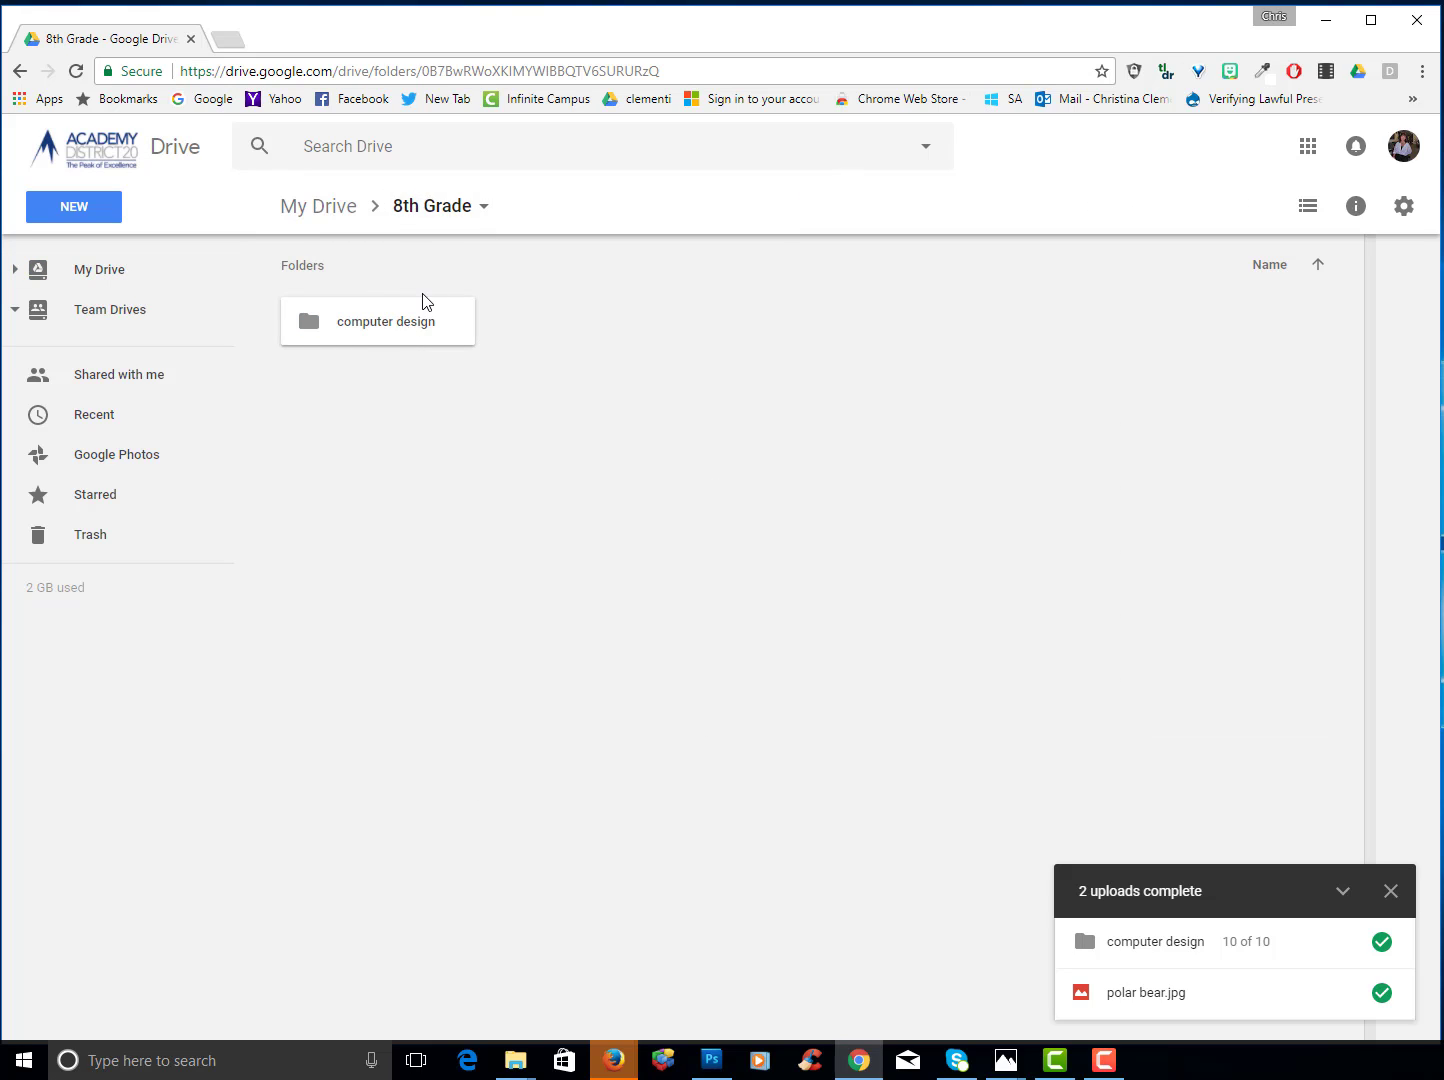
right_click(365, 320)
mouse_move(467, 542)
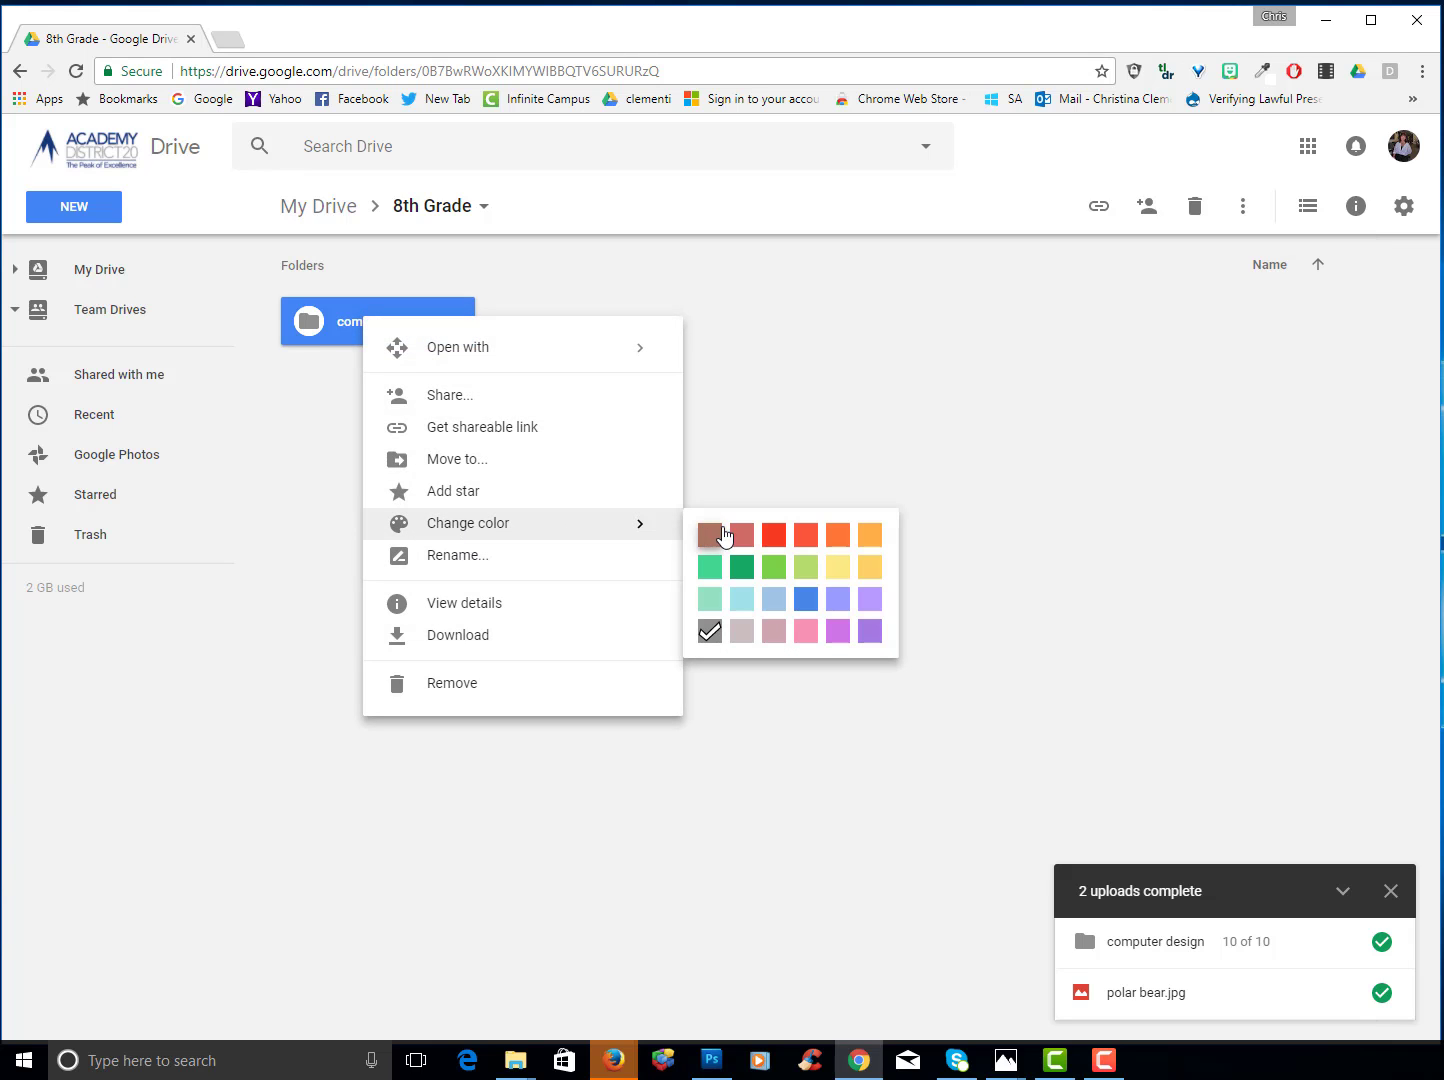
left_click(742, 568)
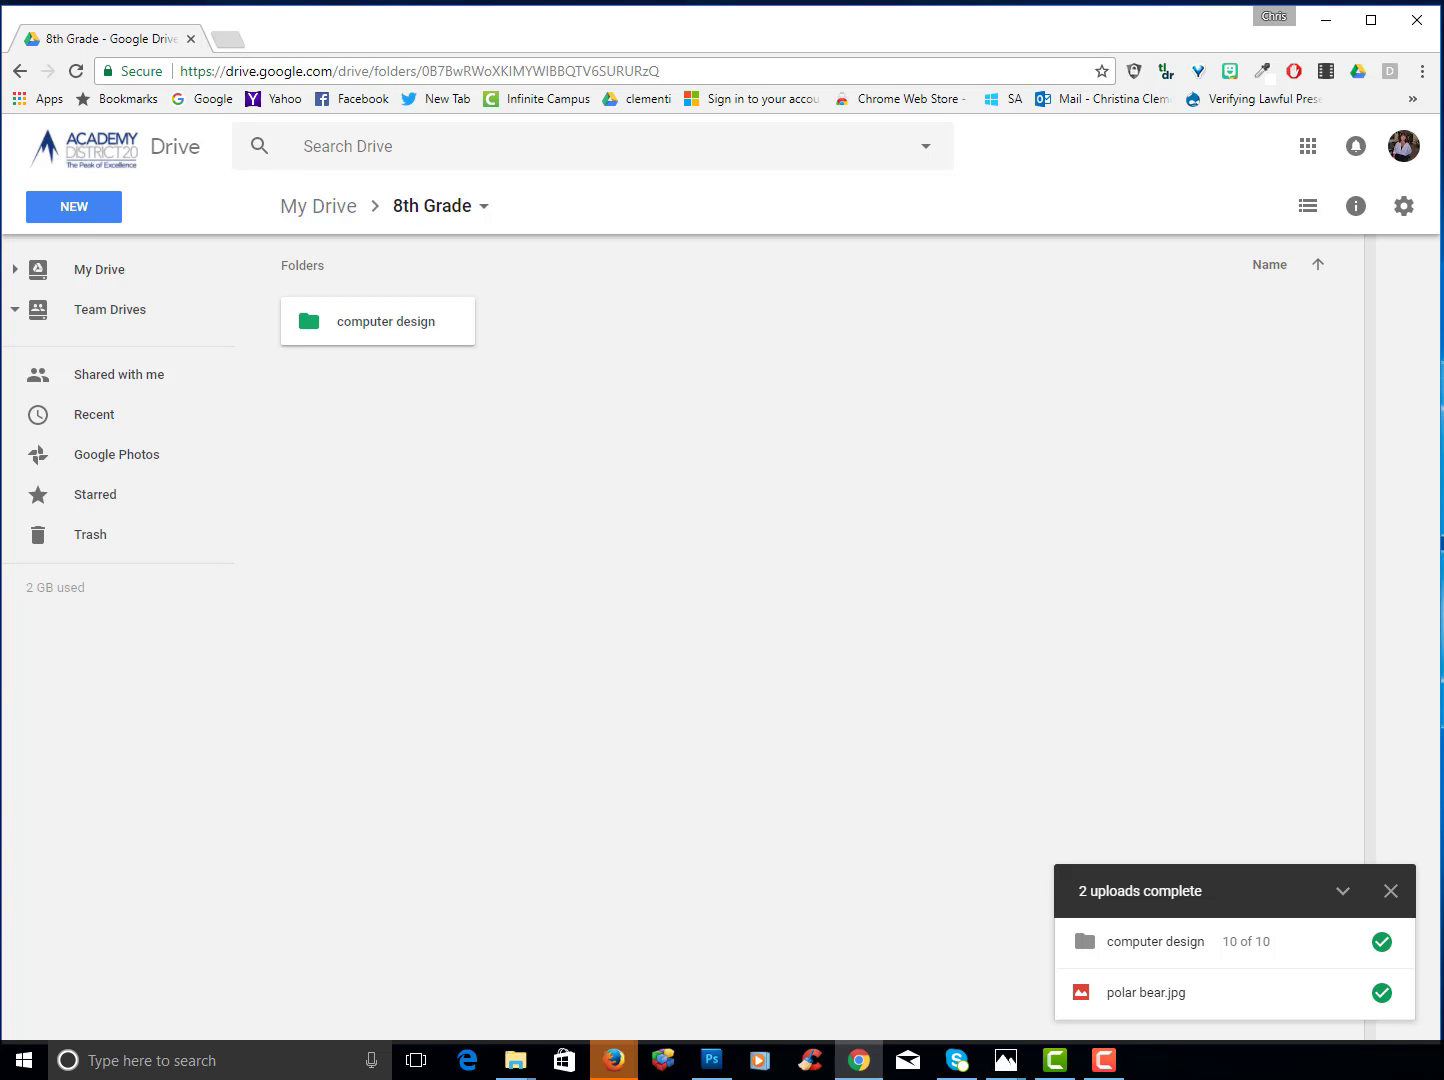
- Add a new folder named 'test' in 8th Grade, then deselect the language arts folder
left_click(80, 211)
left_click(97, 252)
type("test")
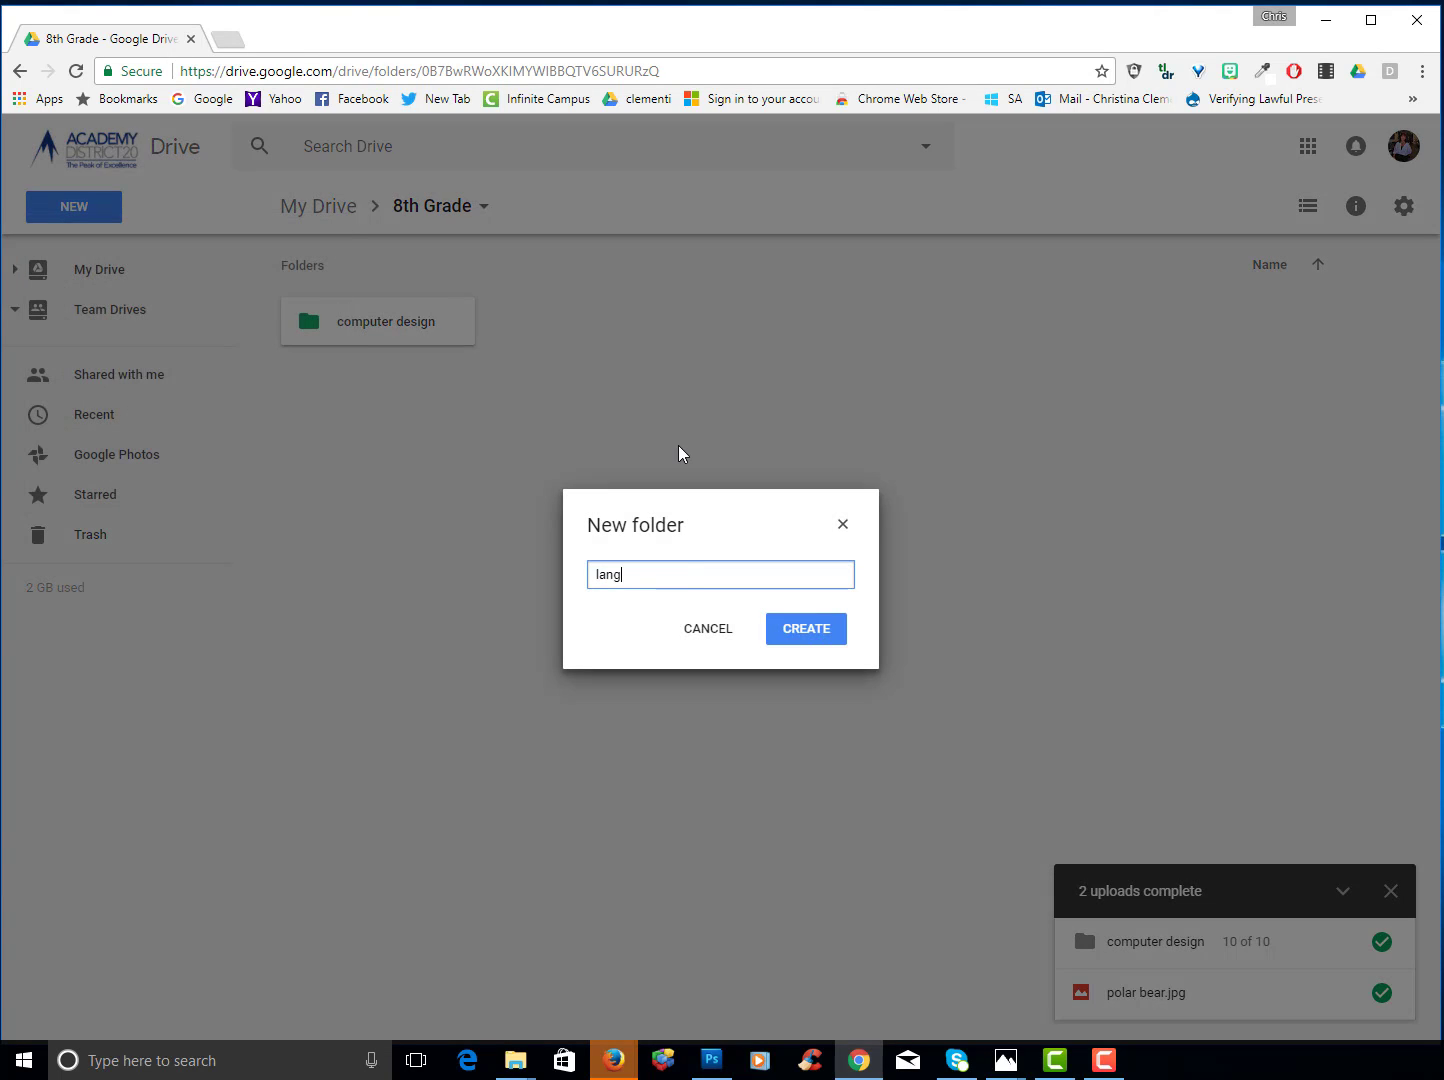
key("Return")
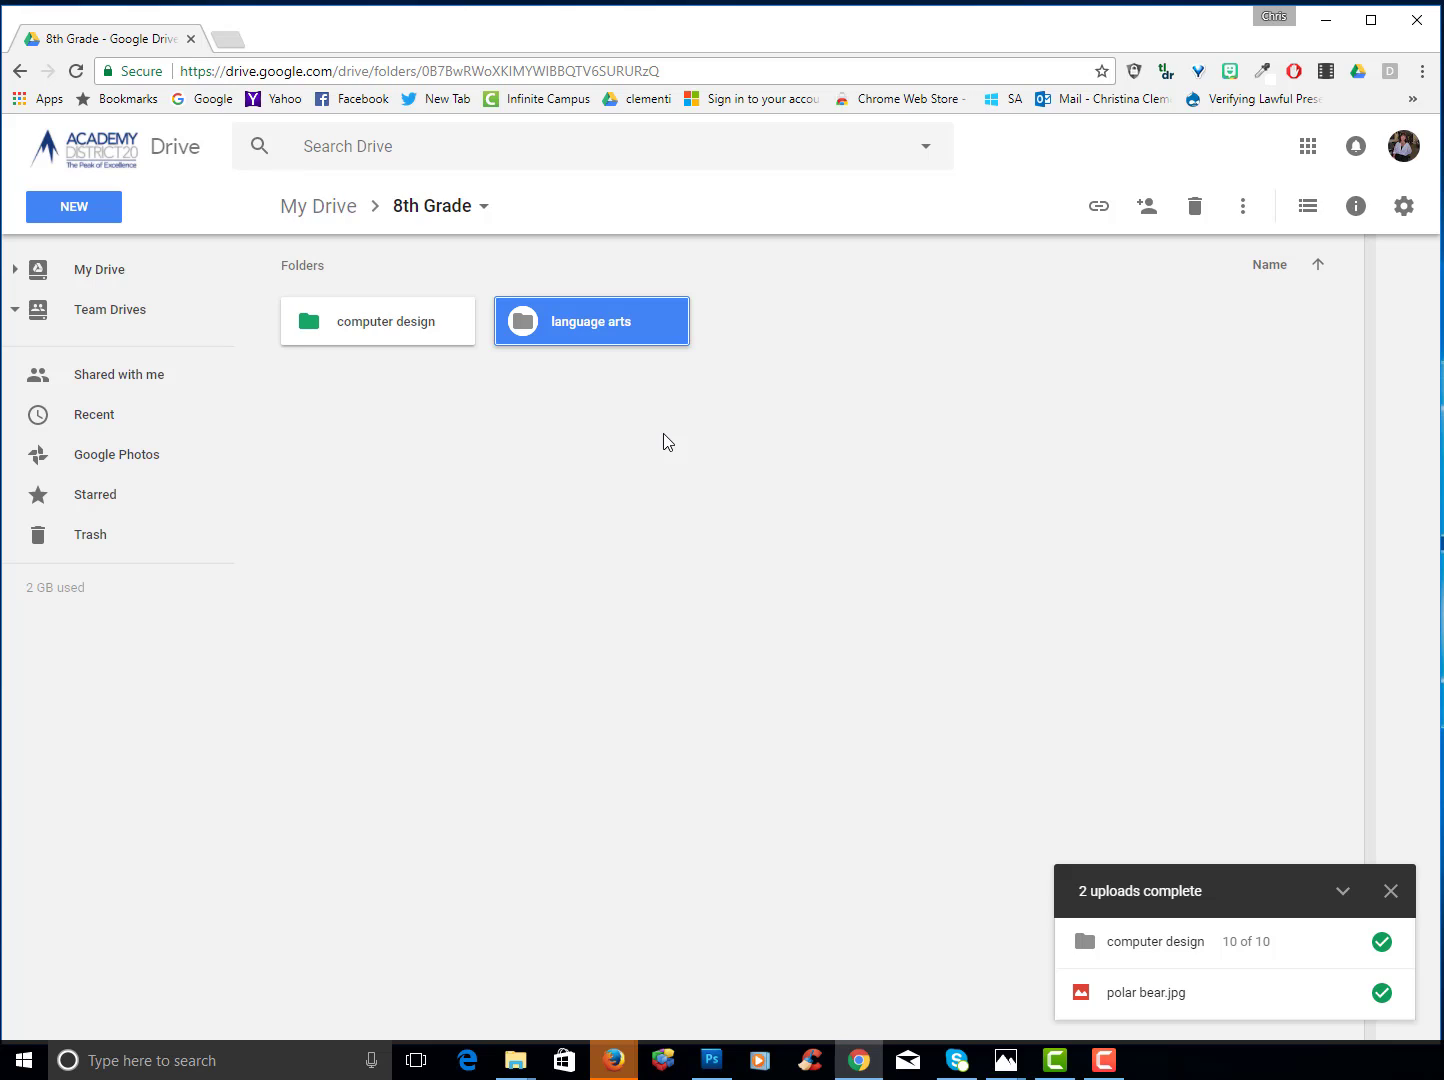
left_click(421, 445)
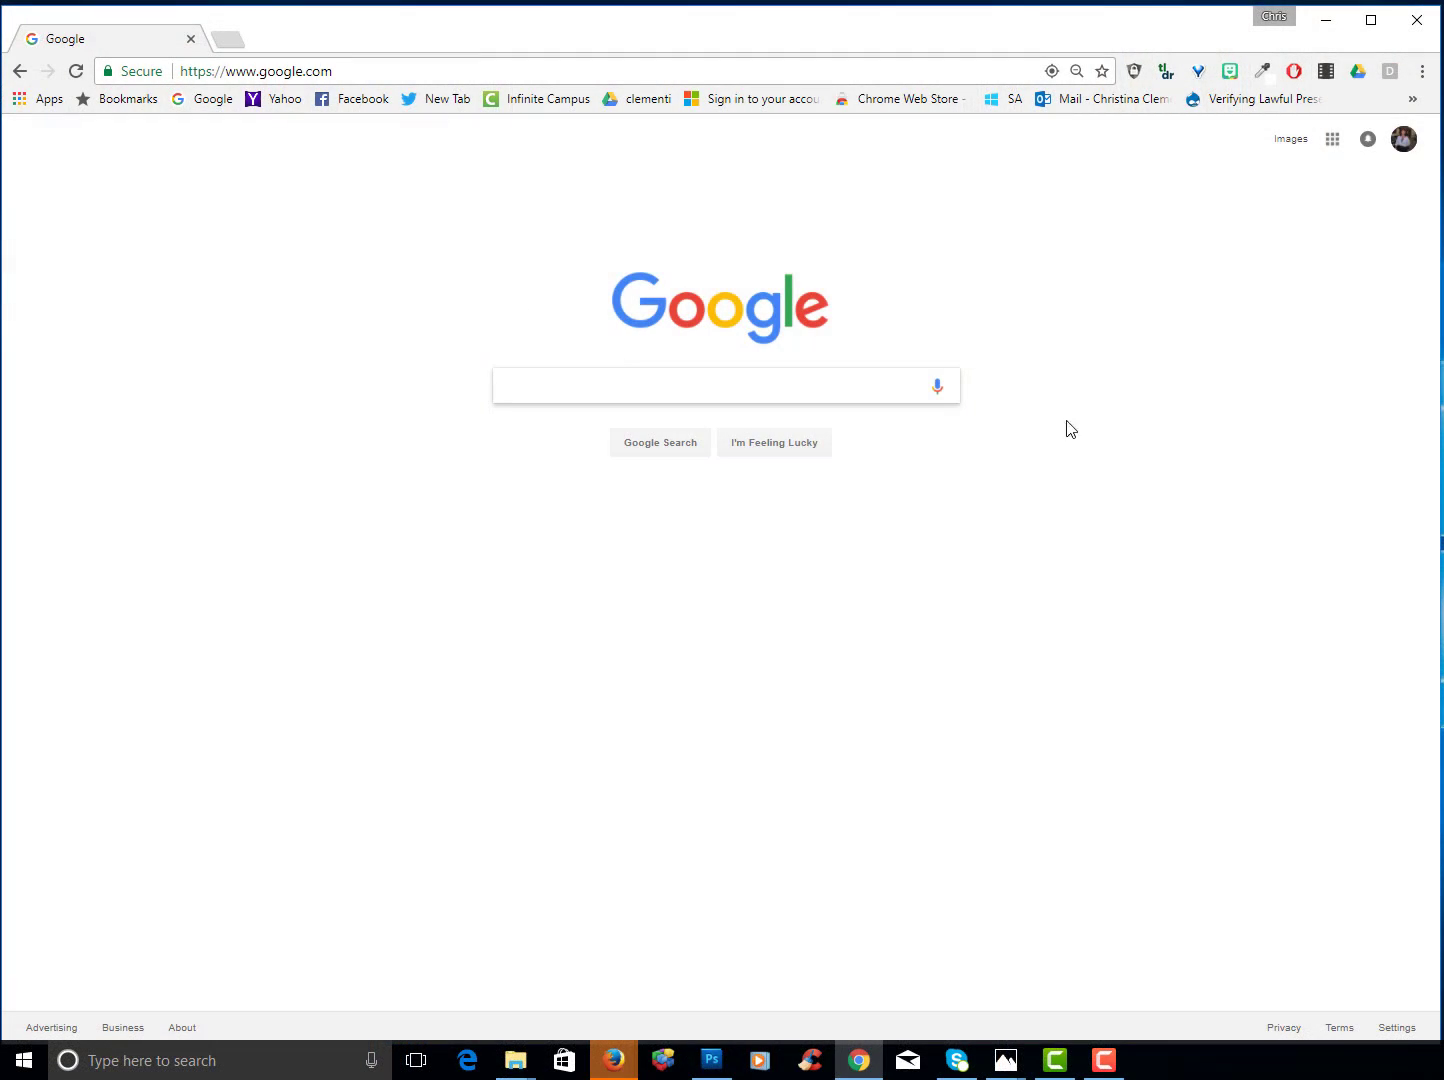
- Open Drive, browse 8th Grade > computer design > PowerPoint, and download cool images.pptx
left_click(1331, 148)
left_click(1283, 384)
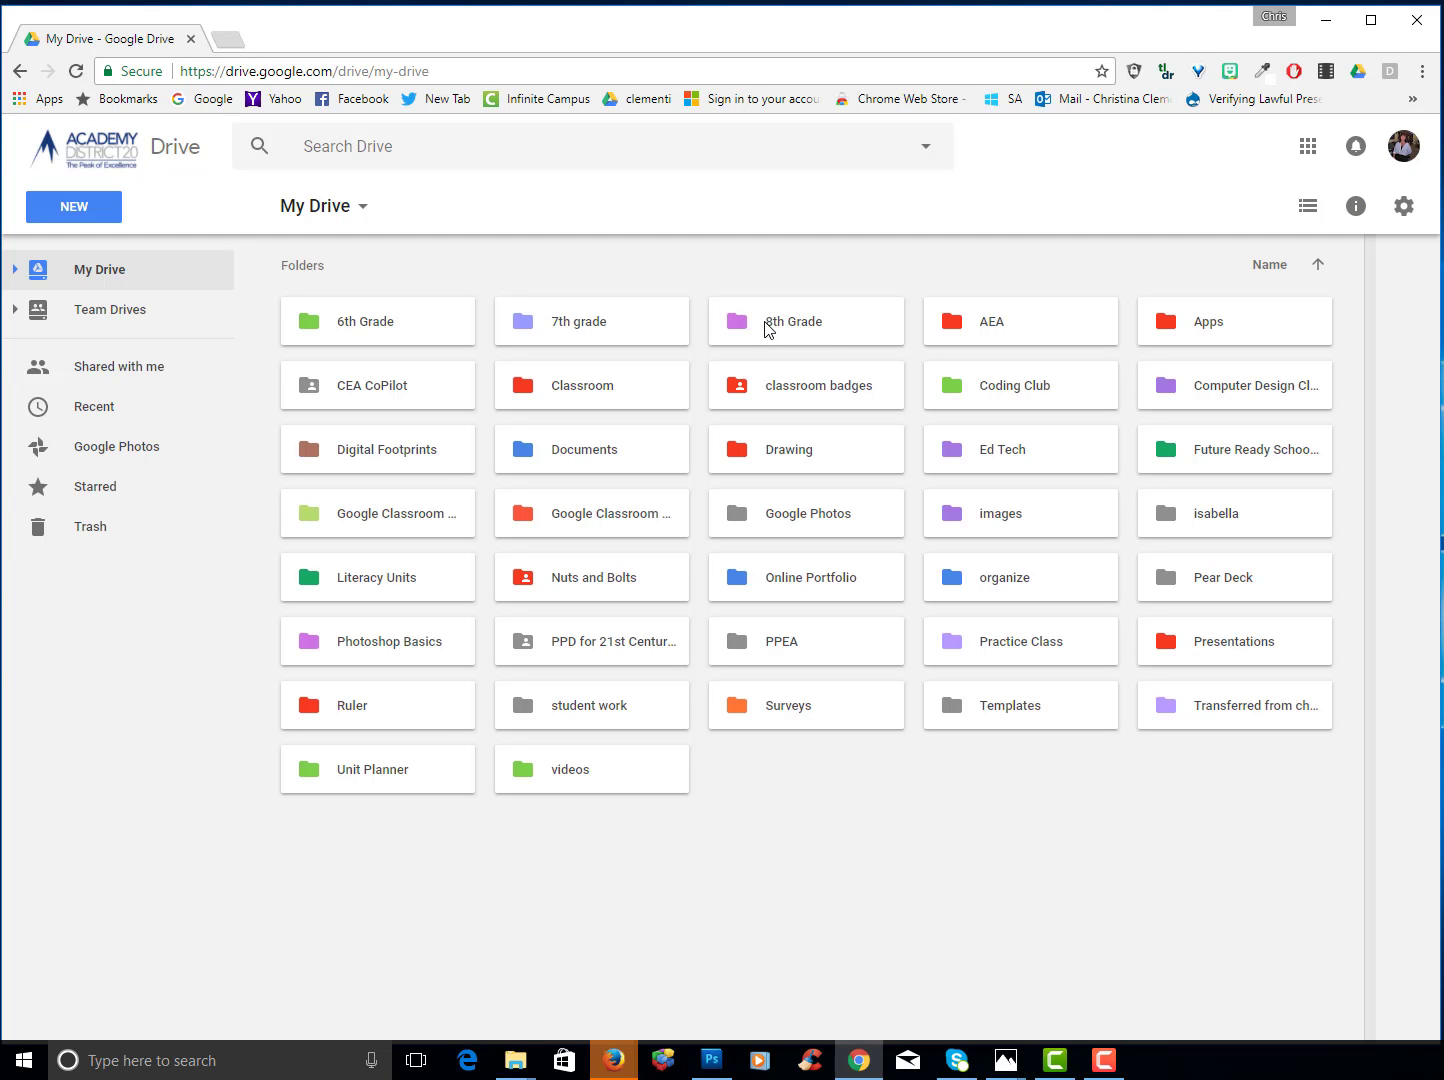
double_click(771, 329)
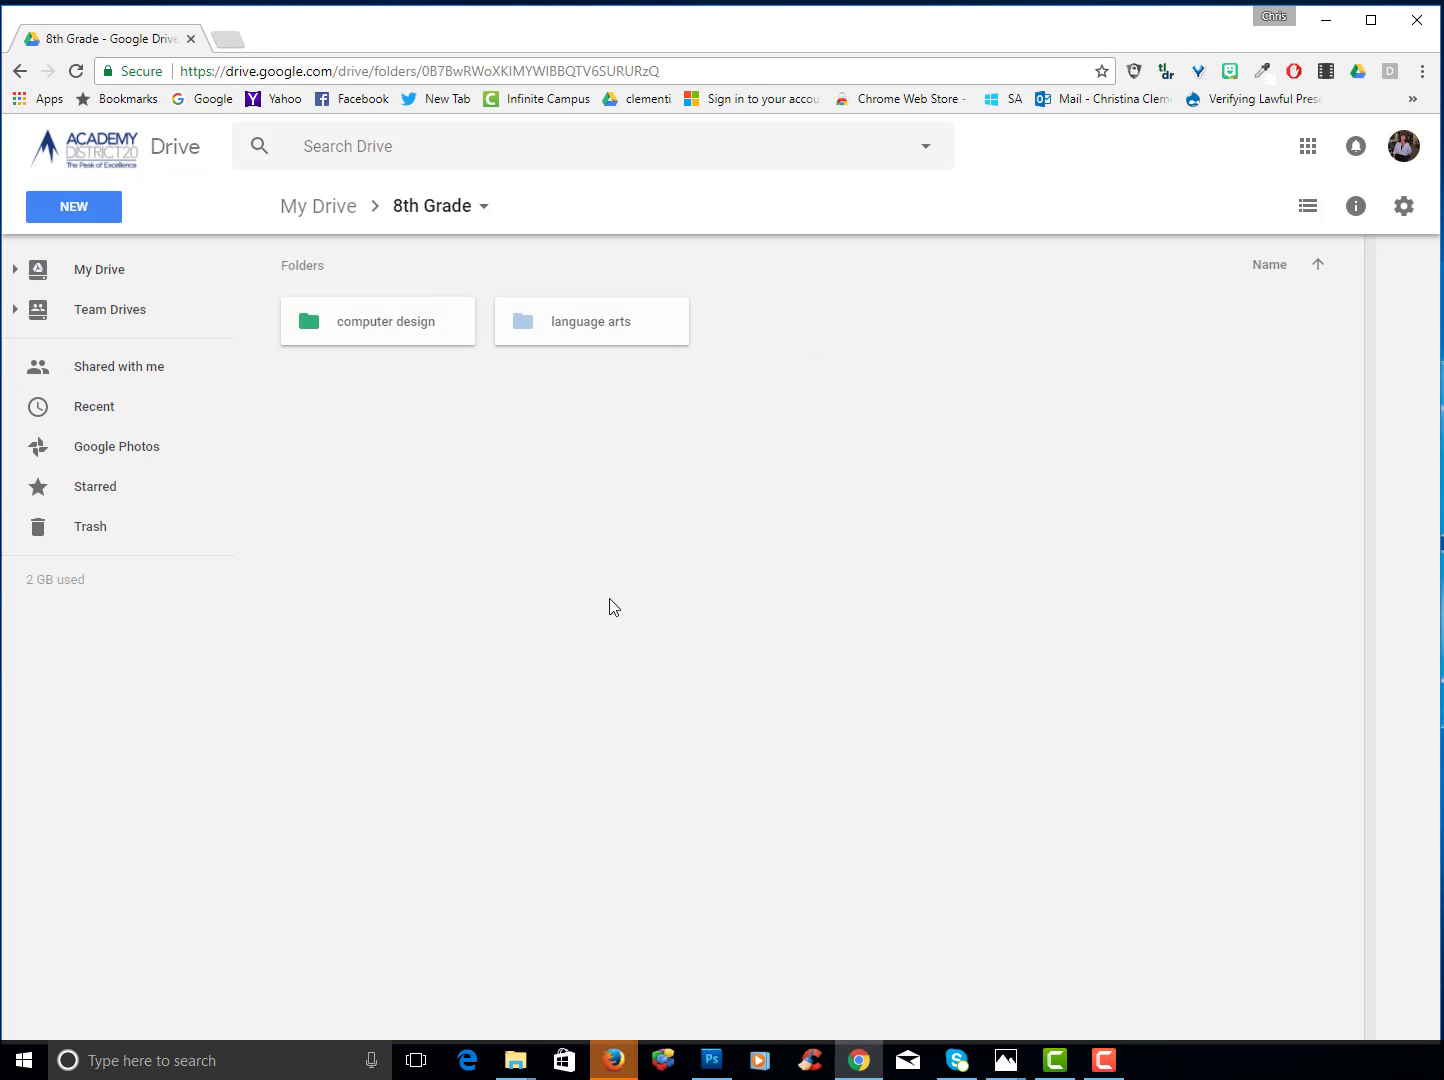
double_click(345, 324)
left_click(568, 321)
double_click(567, 320)
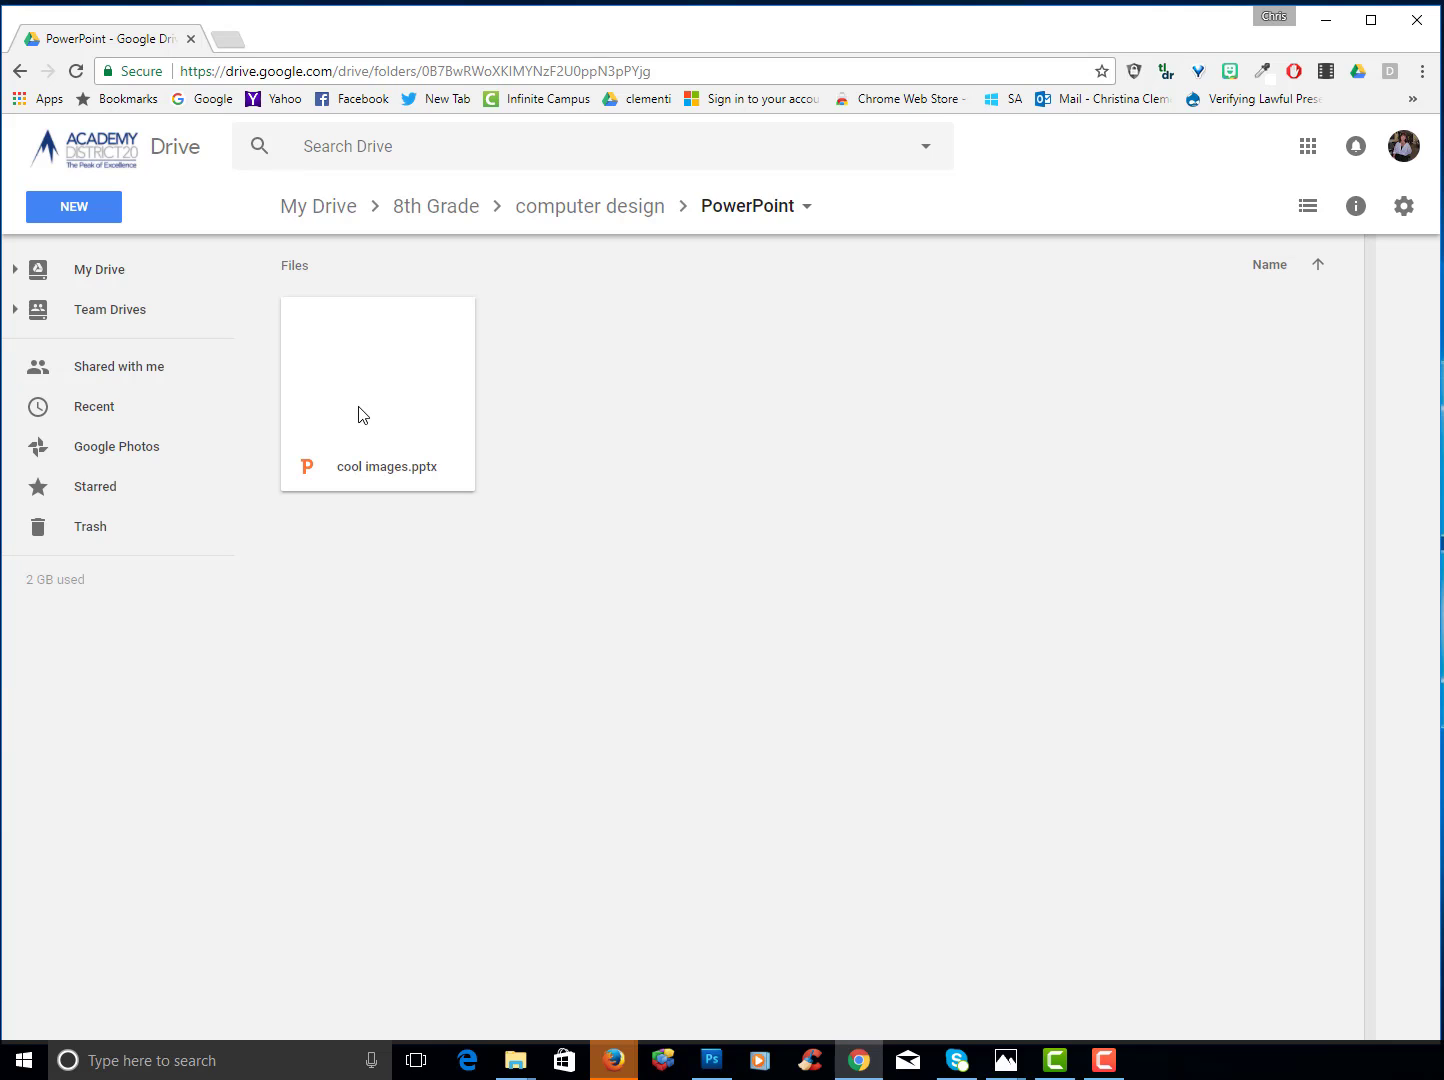
right_click(339, 383)
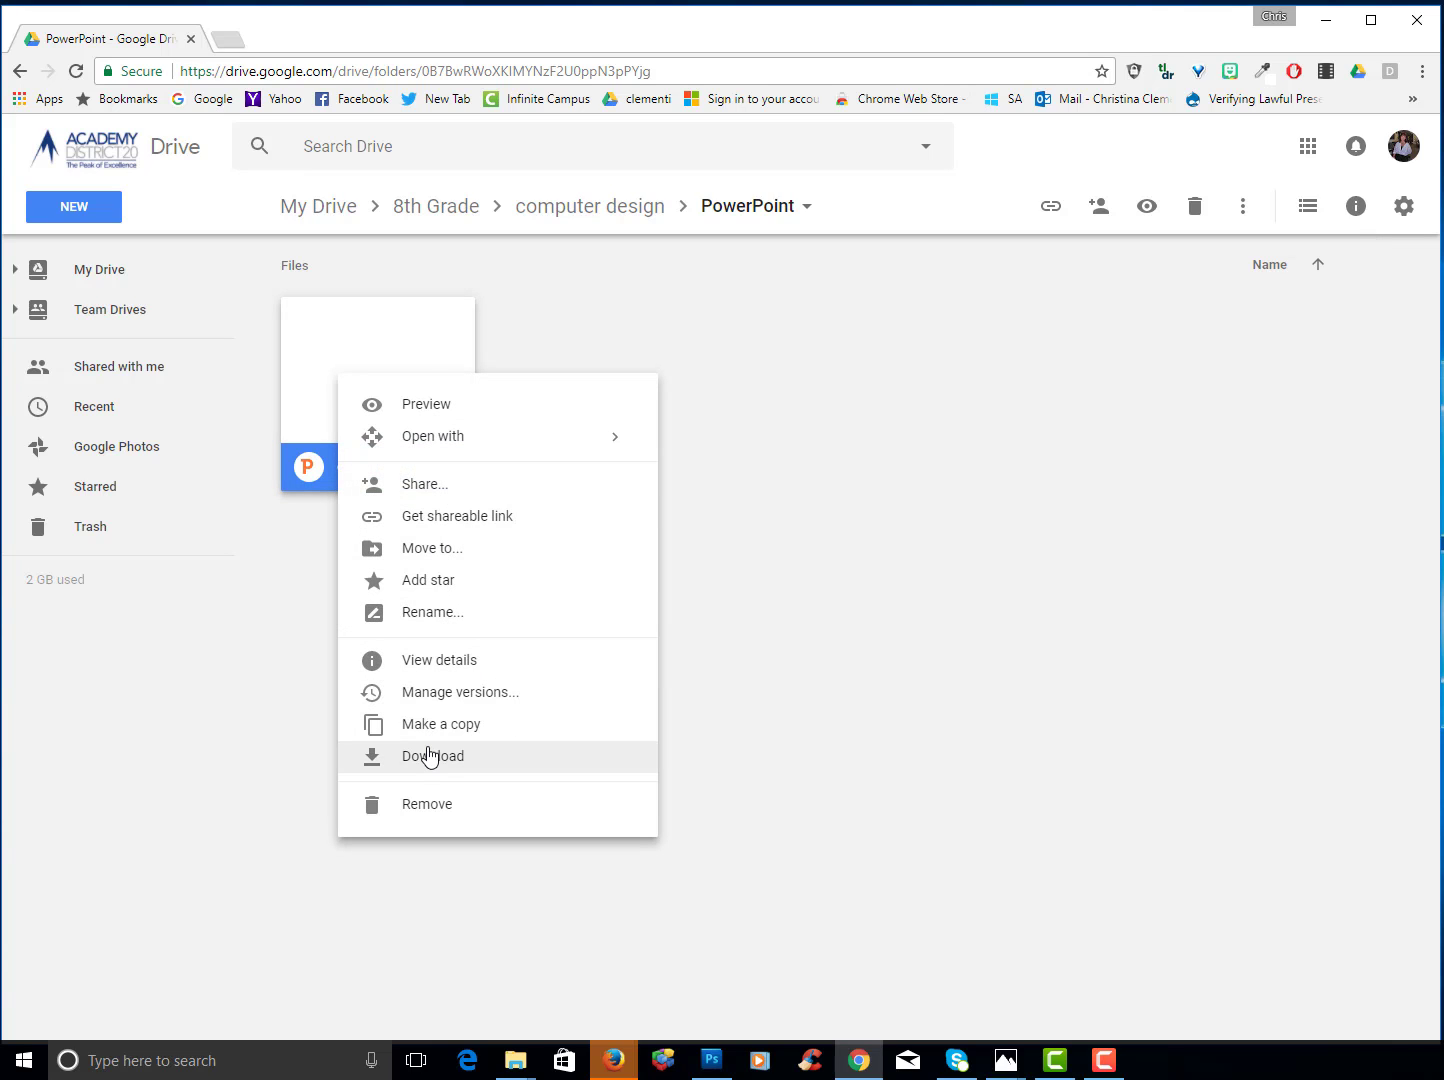
left_click(471, 756)
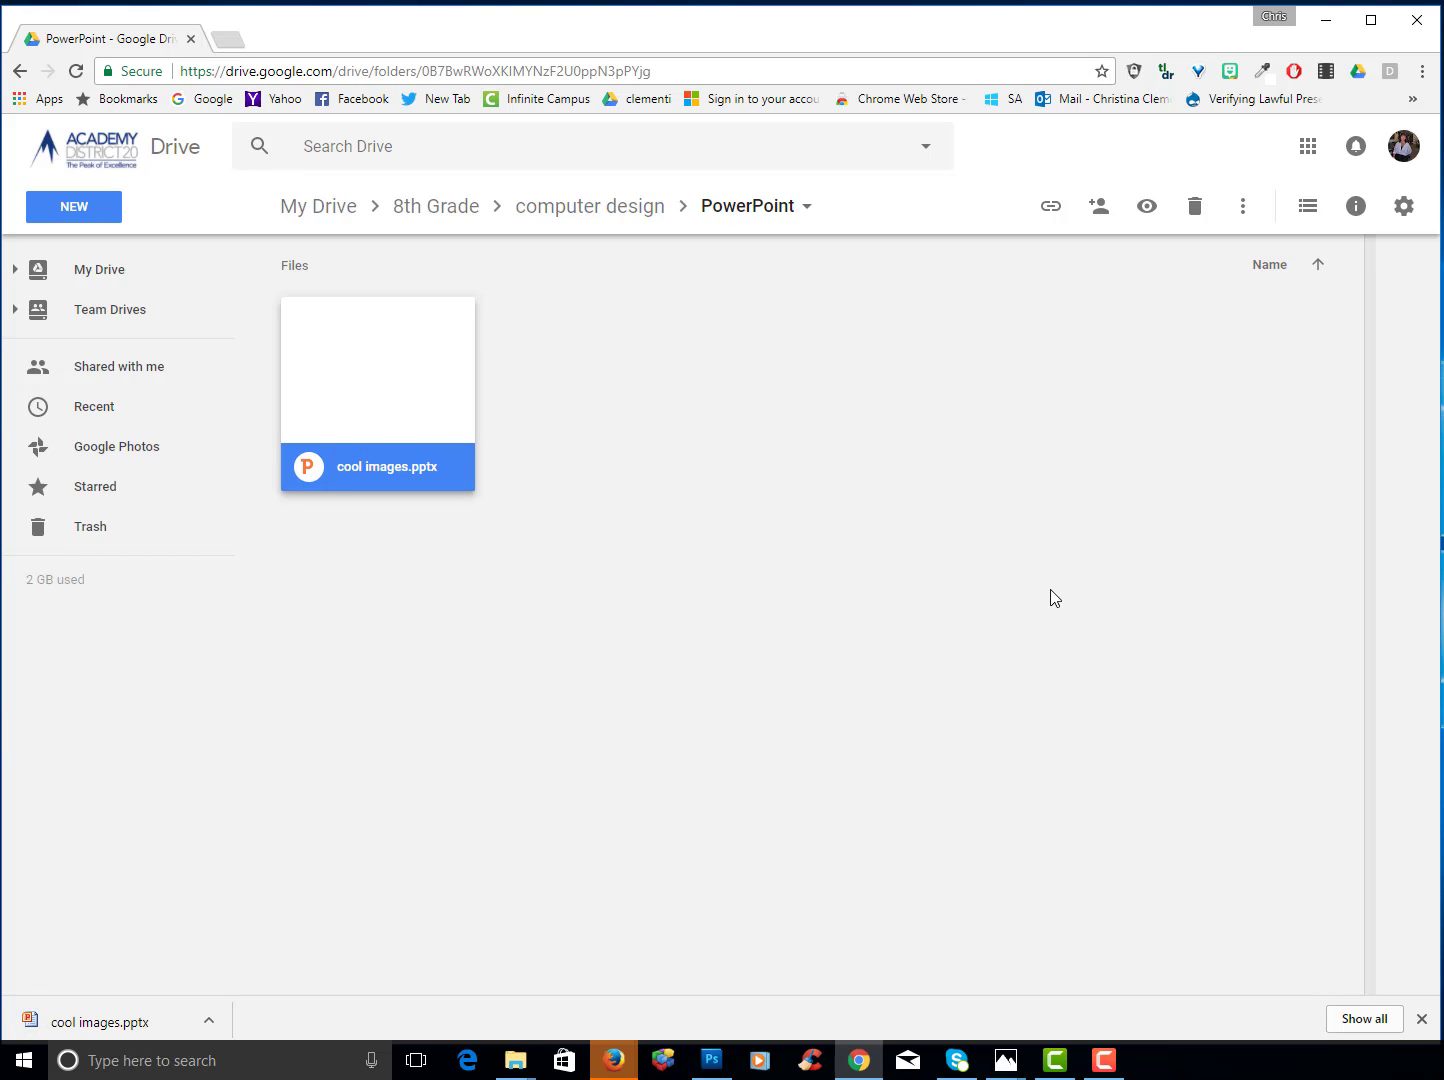
- Show the downloaded cool images.pptx in Downloads and cut it
left_click(208, 1022)
left_click(235, 958)
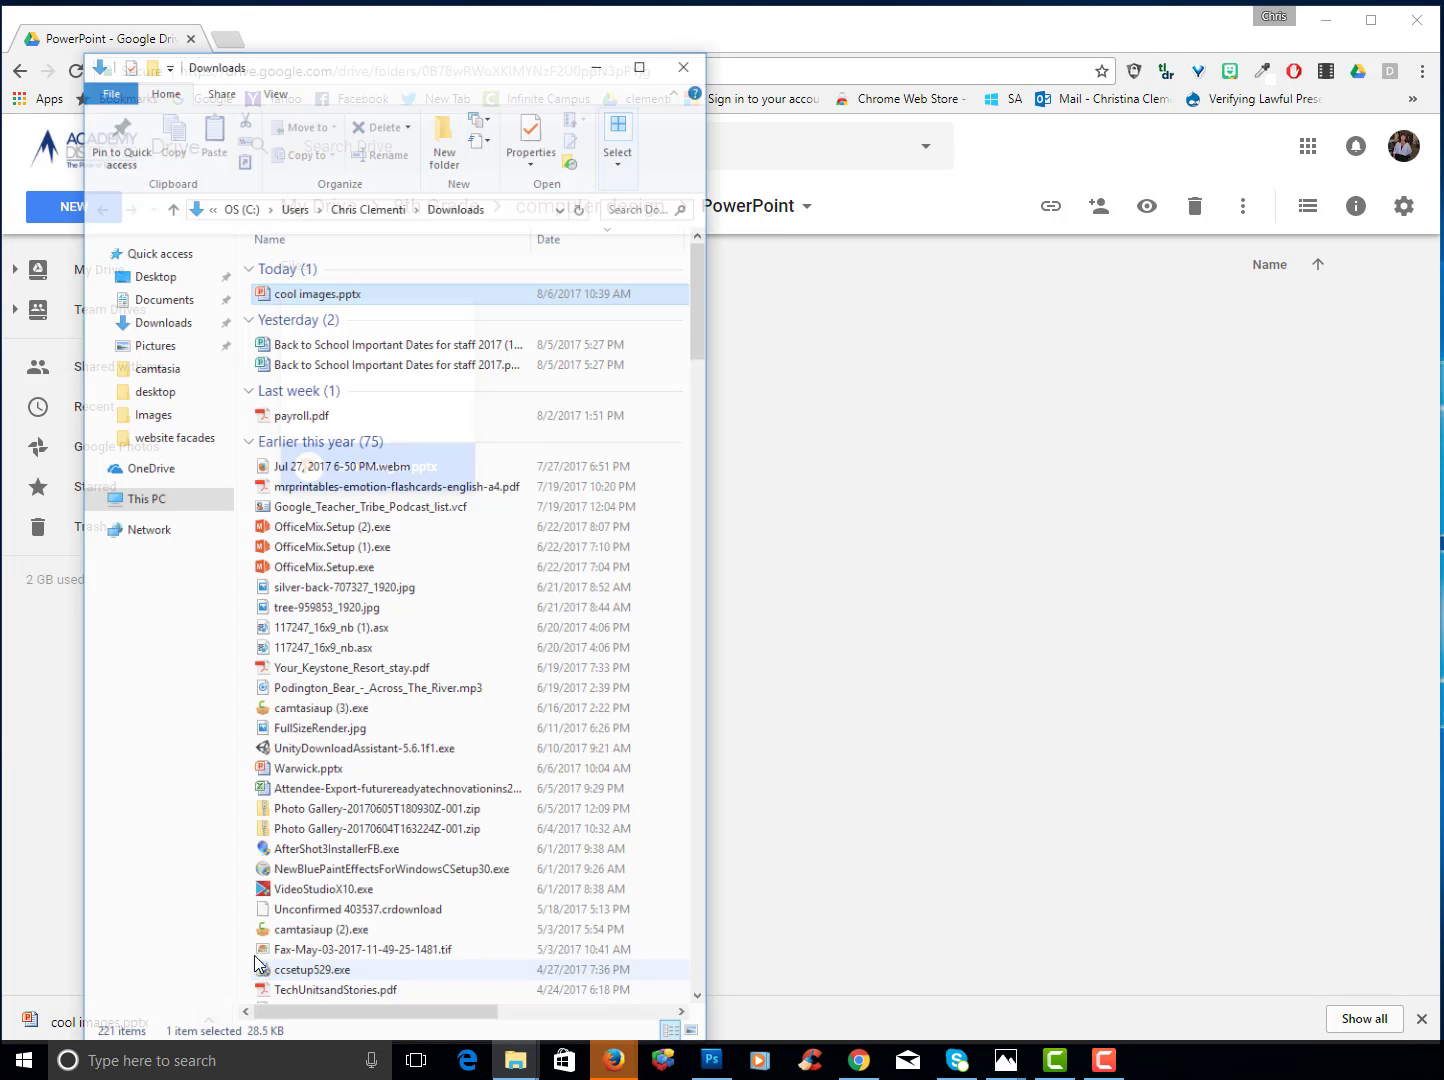
right_click(304, 258)
left_click(335, 527)
- Minimize the browser and paste cool images.pptx onto the desktop
left_click(739, 10)
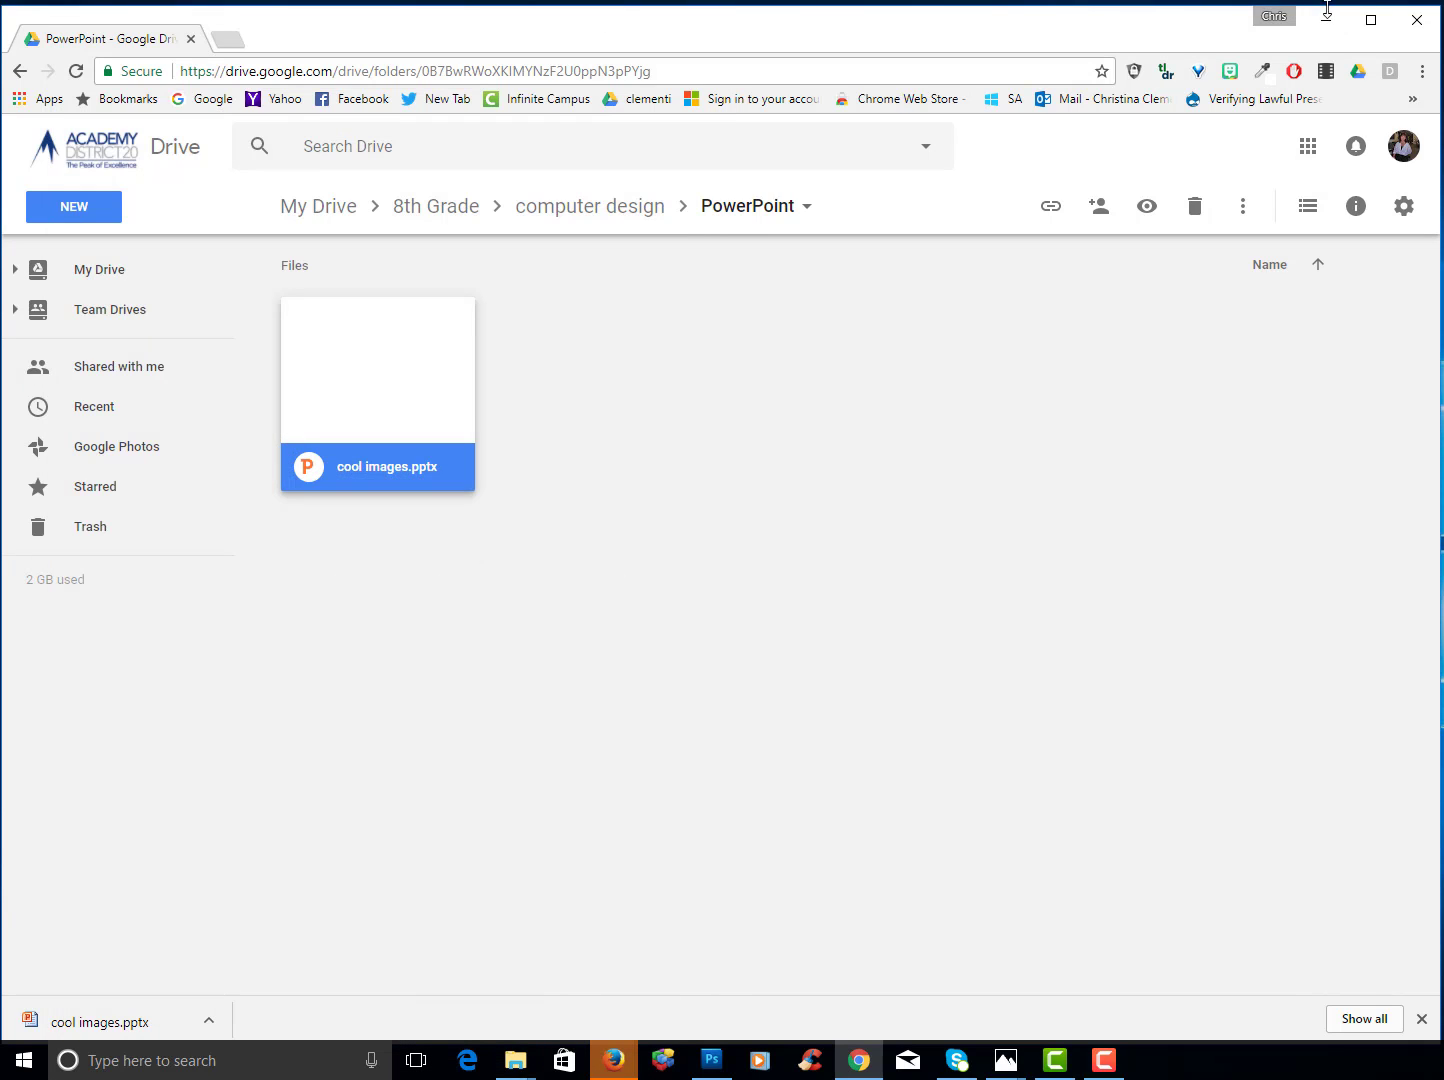
left_click(1326, 19)
right_click(541, 177)
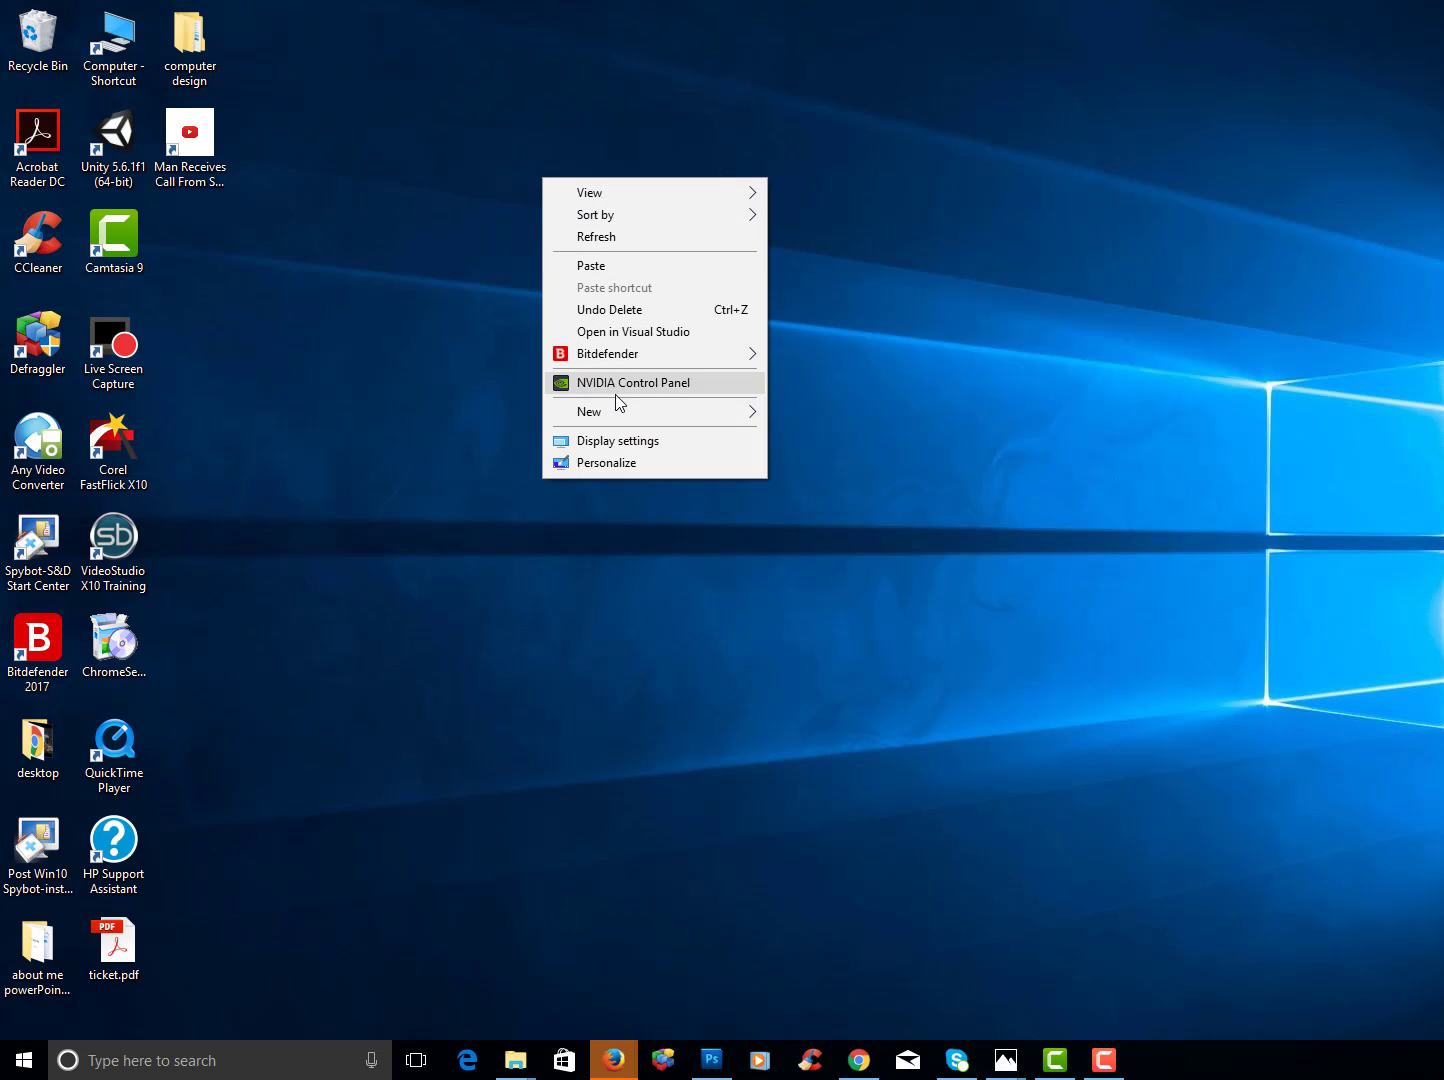
left_click(616, 265)
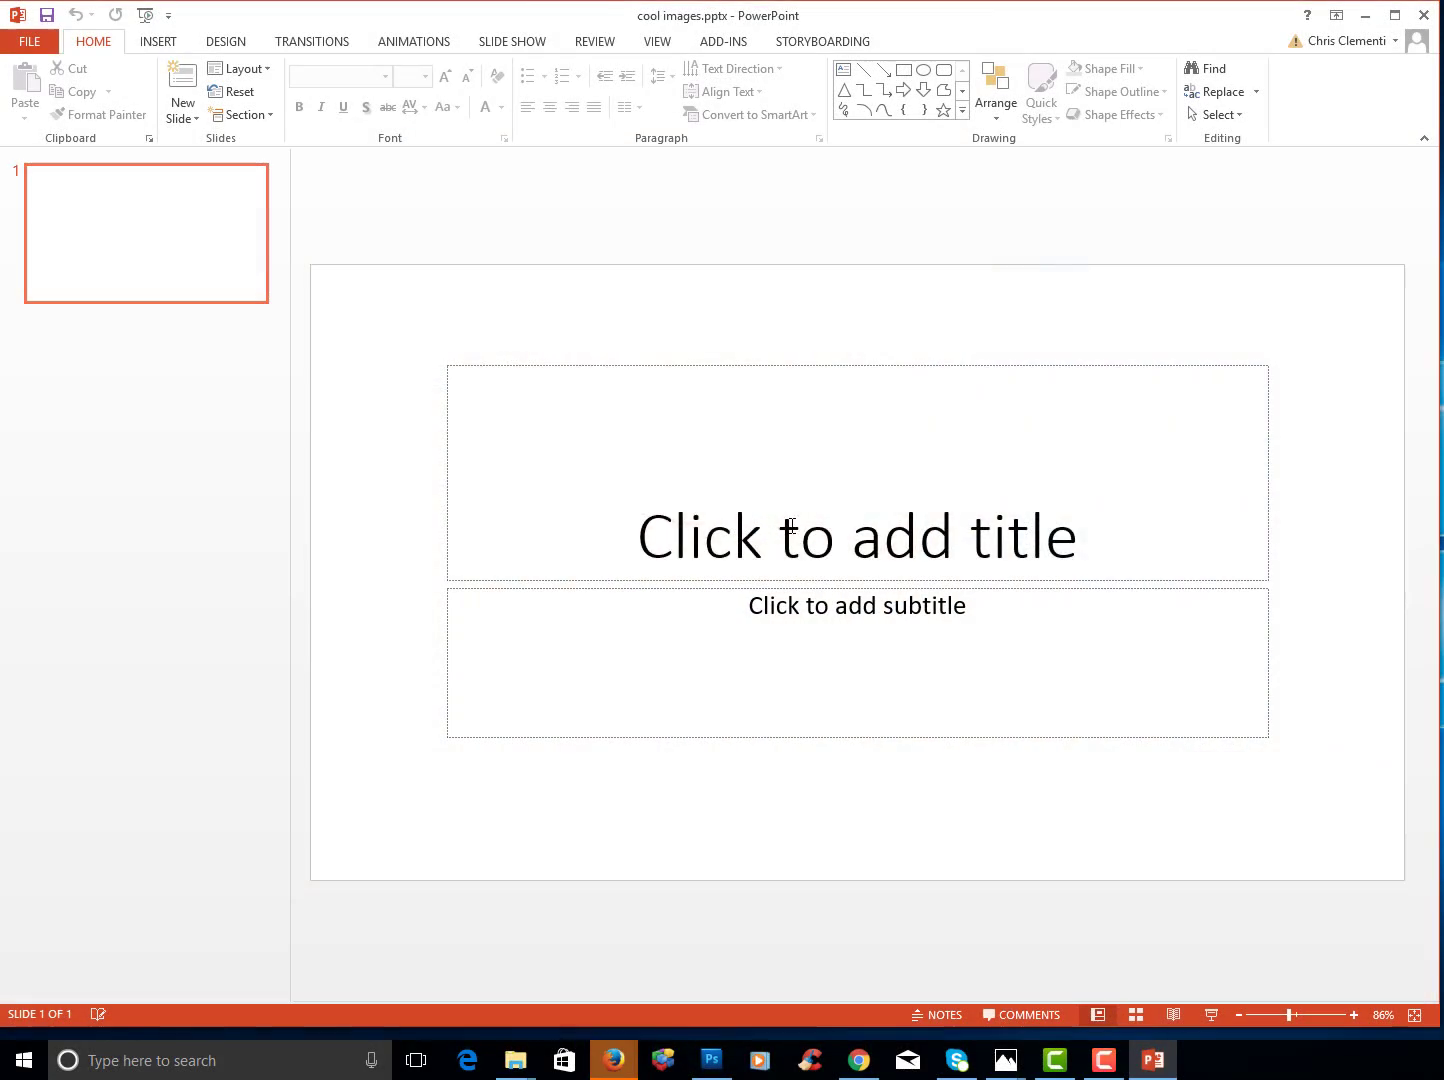
- Title slide 1 'Cool Images' with the author's name as a byline subtitle, then add a Blank slide 2
left_click(805, 533)
type("Cool Images")
left_click(830, 617)
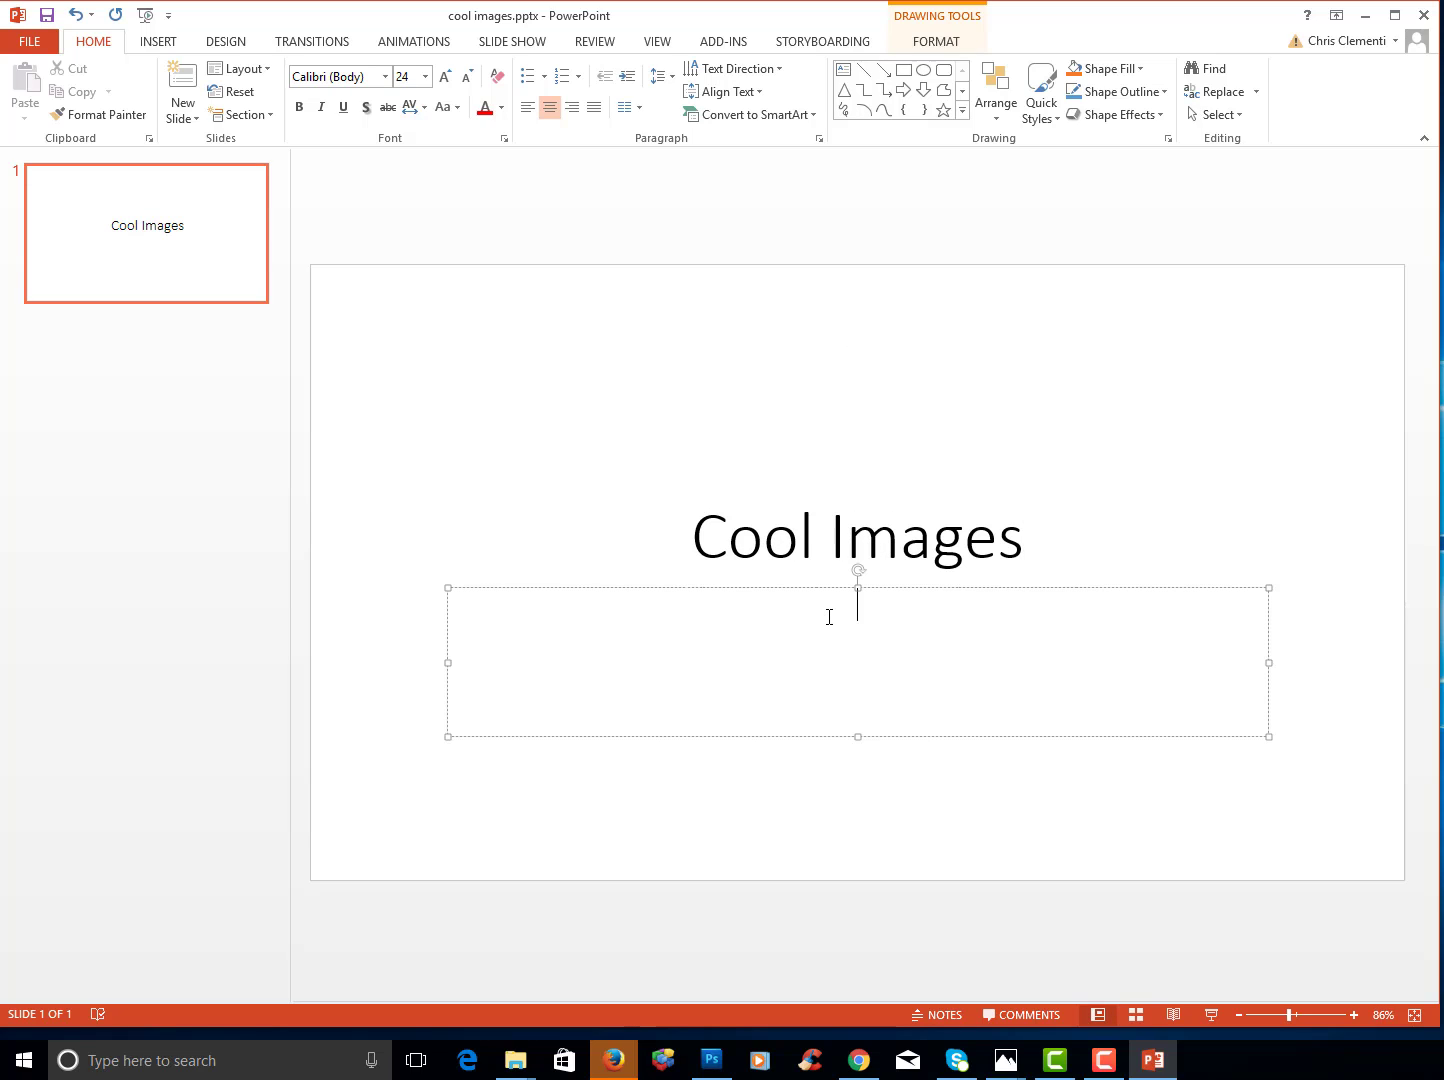
type("By Chris")
left_click(452, 228)
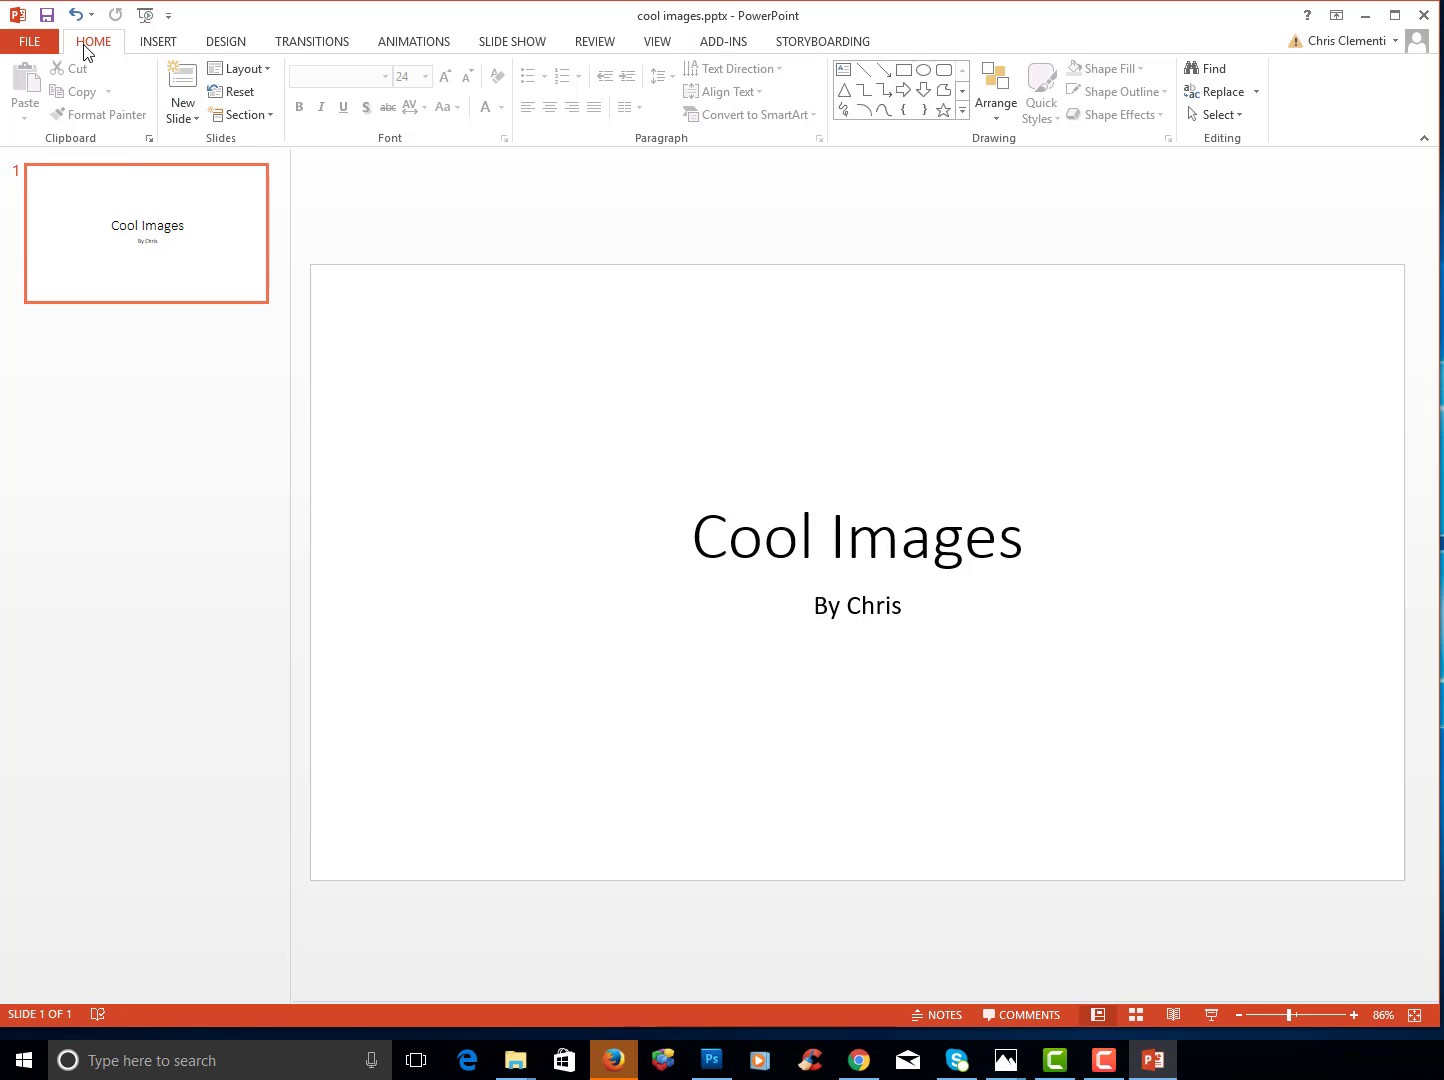
left_click(197, 119)
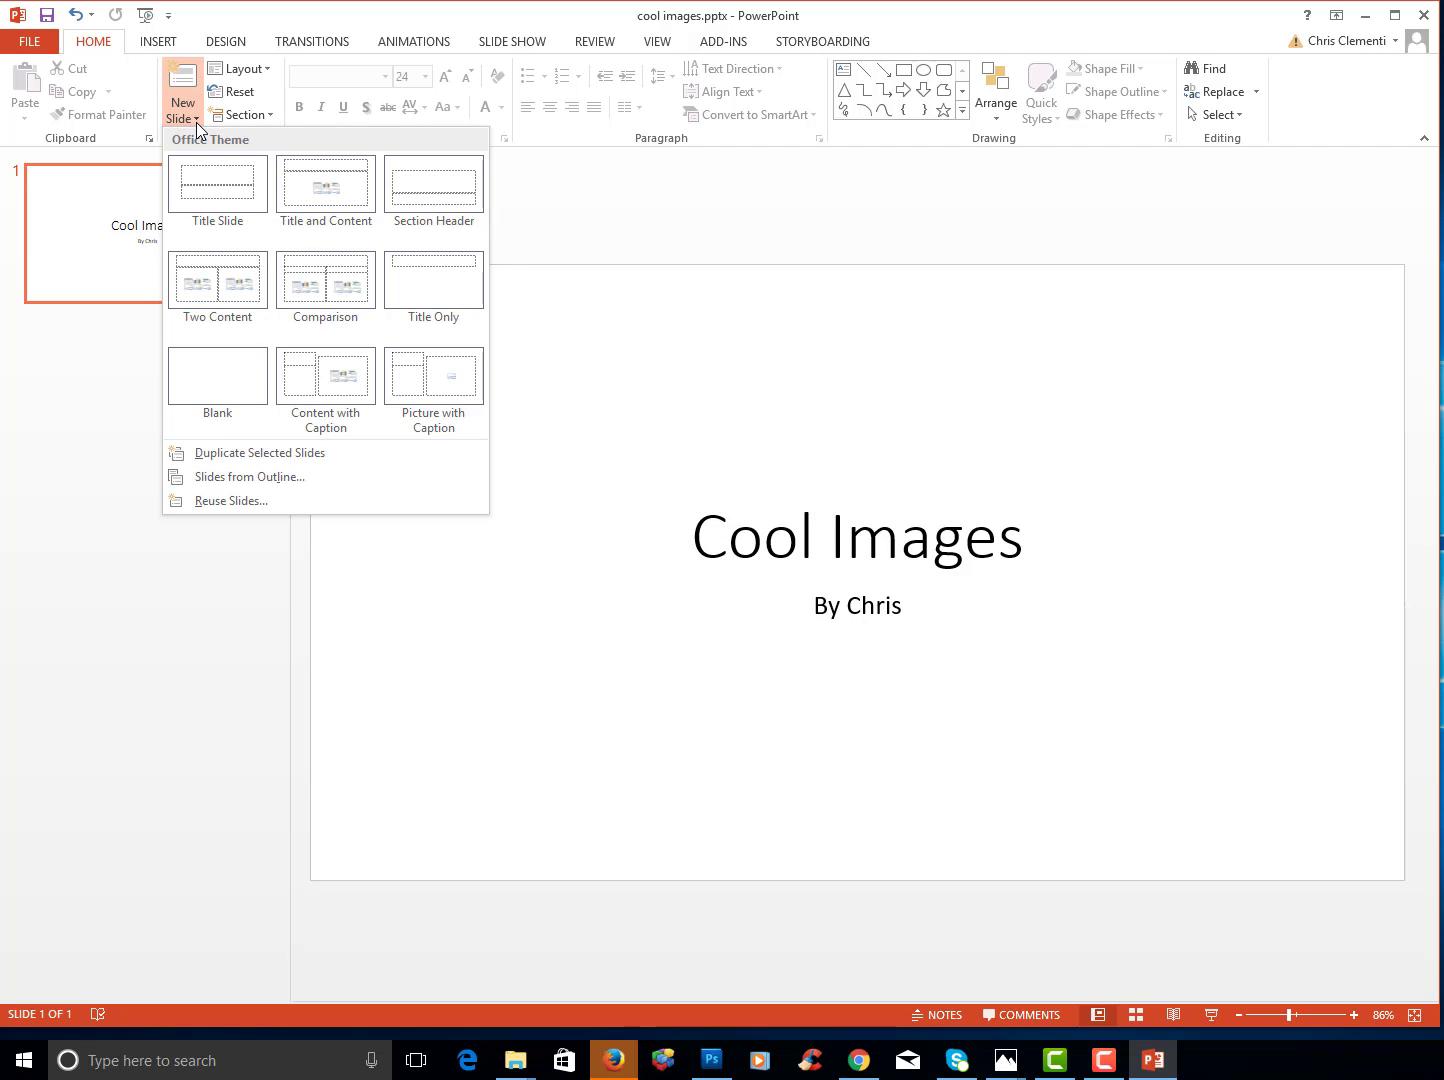
left_click(226, 377)
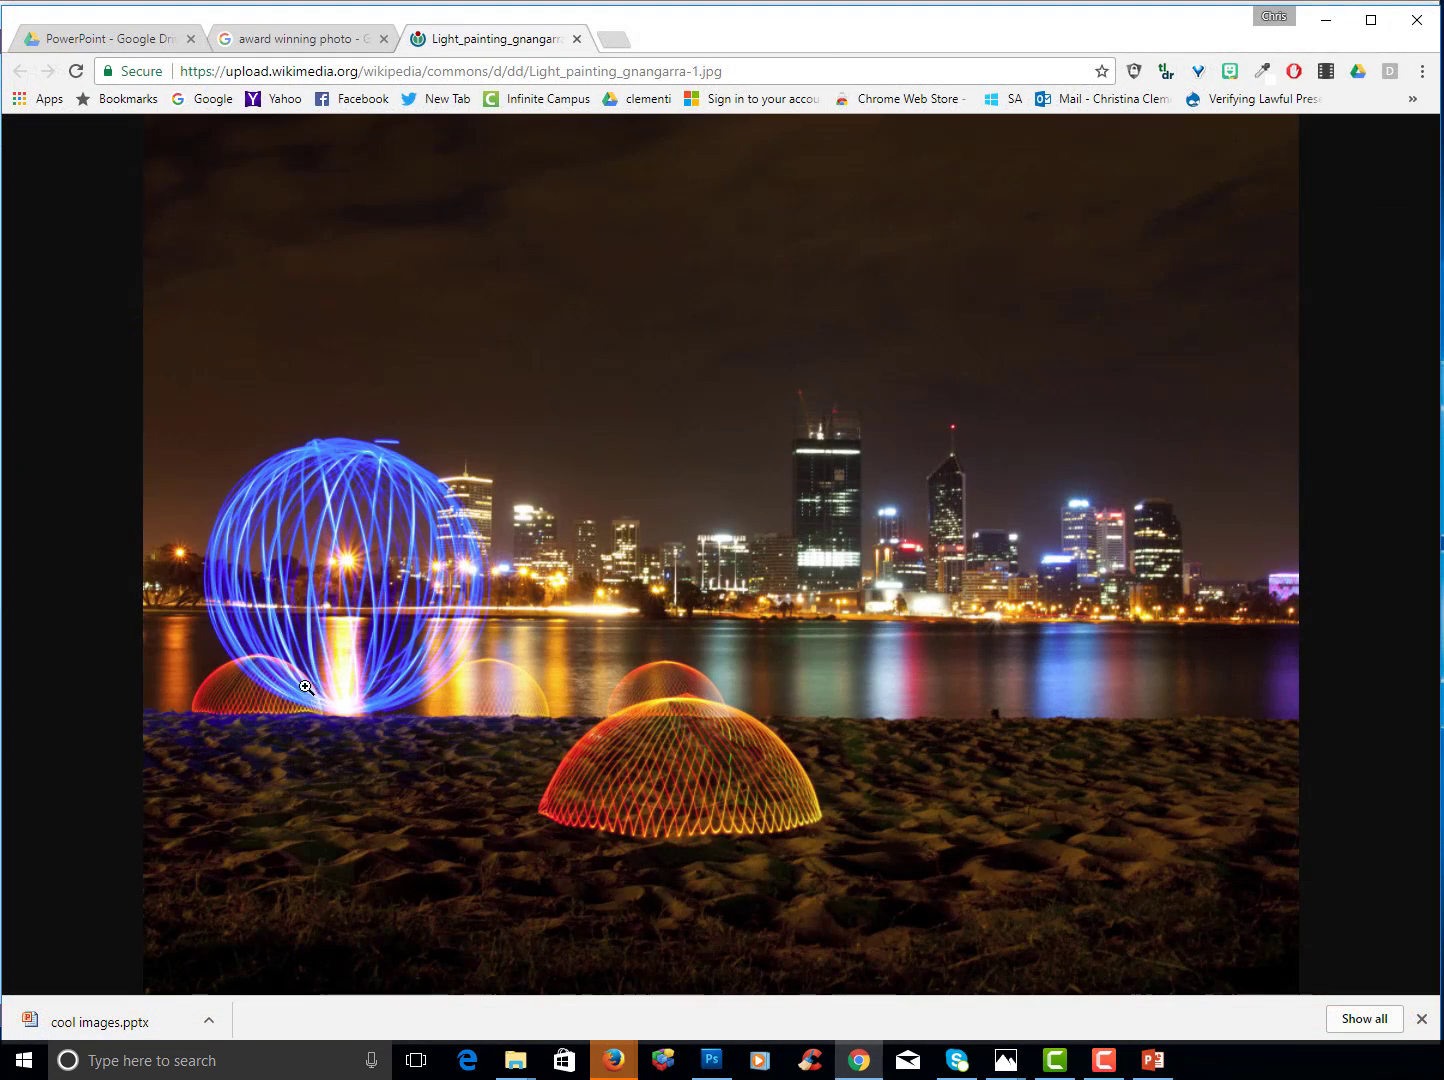
- Copy the Light_painting_gnangarra-1.jpg city skyline photo from Chrome with Copy image
right_click(441, 416)
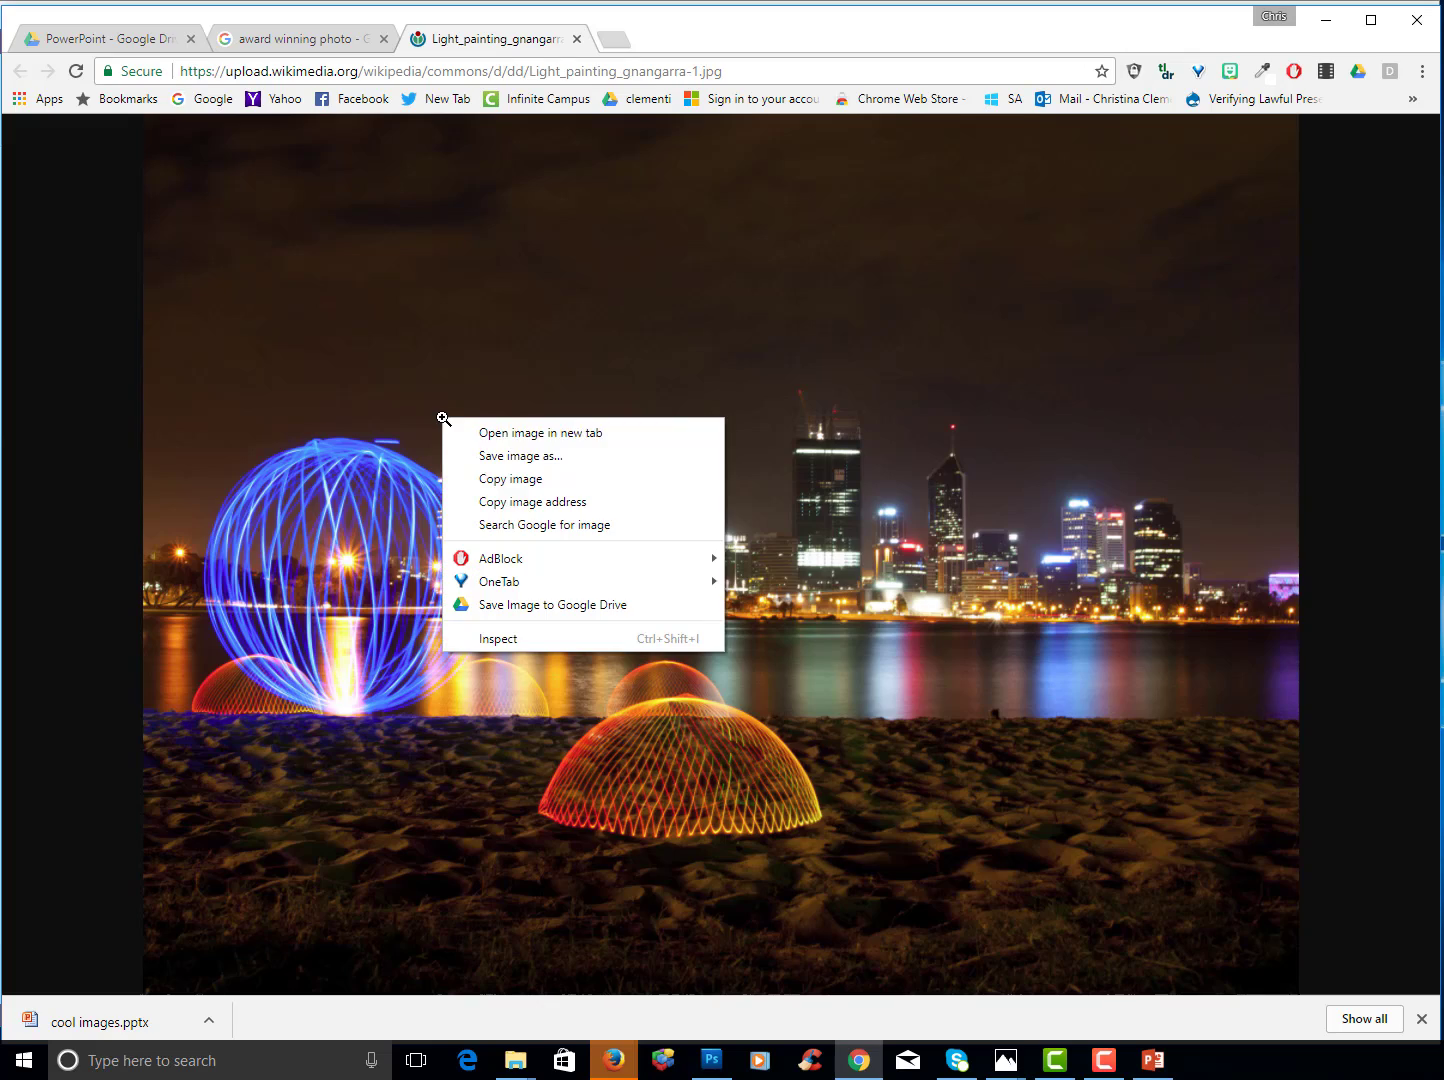
left_click(497, 481)
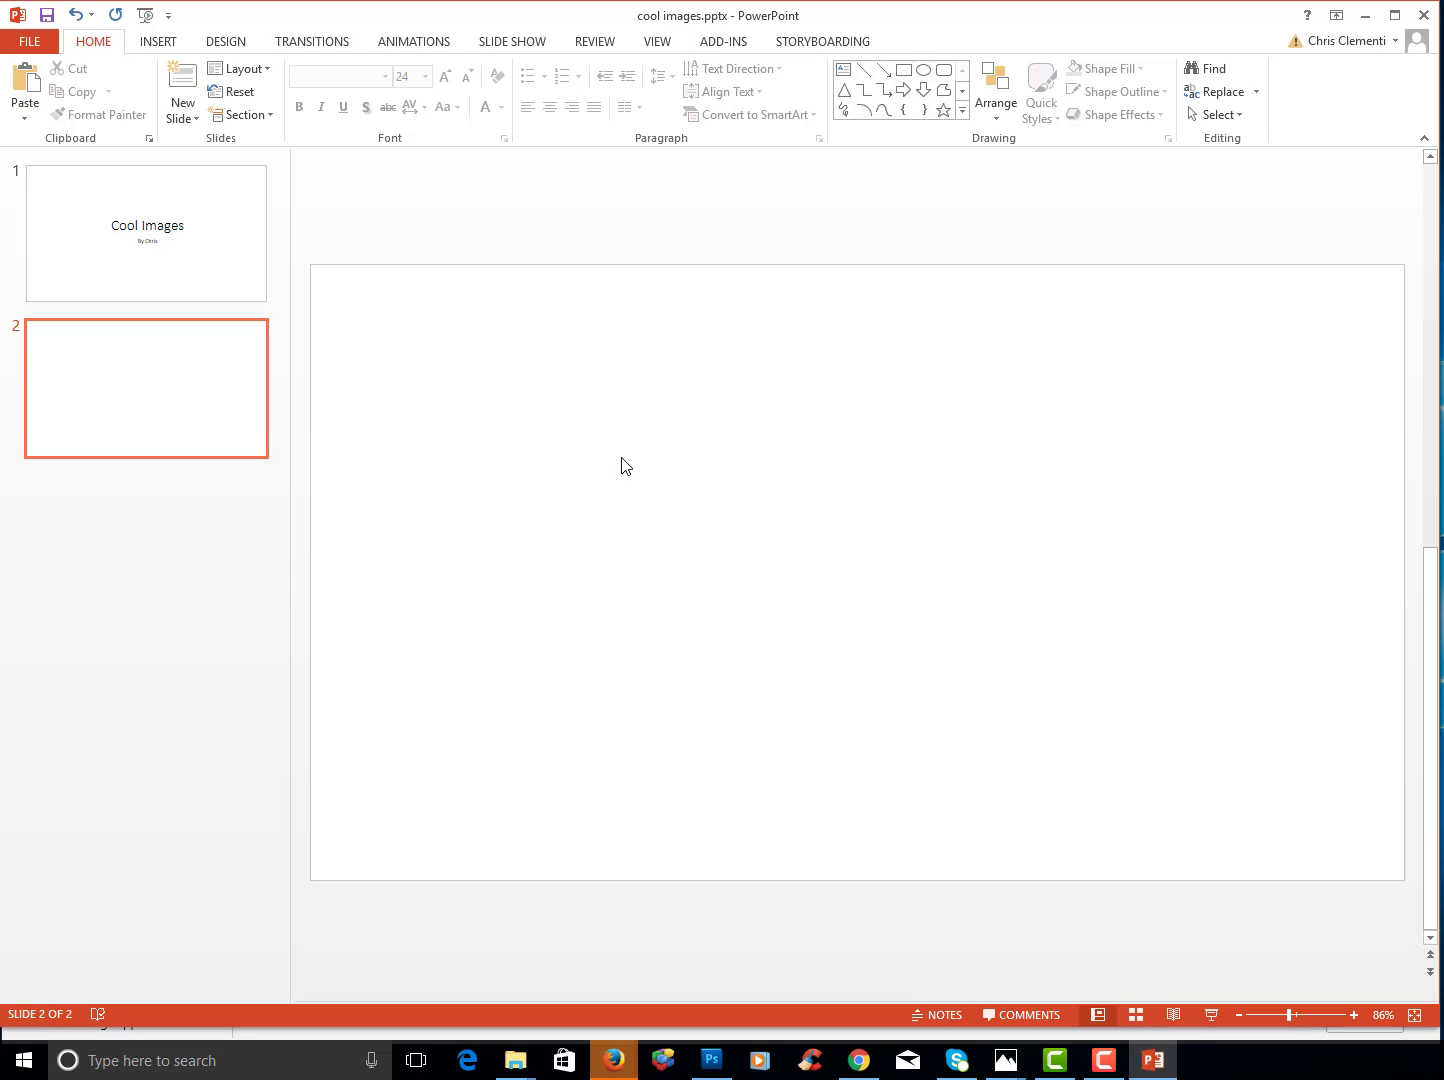
- Paste the light-painting photo onto slide 2, save cool images.pptx, close PowerPoint, and reposition its desktop icon
key("ctrl+v")
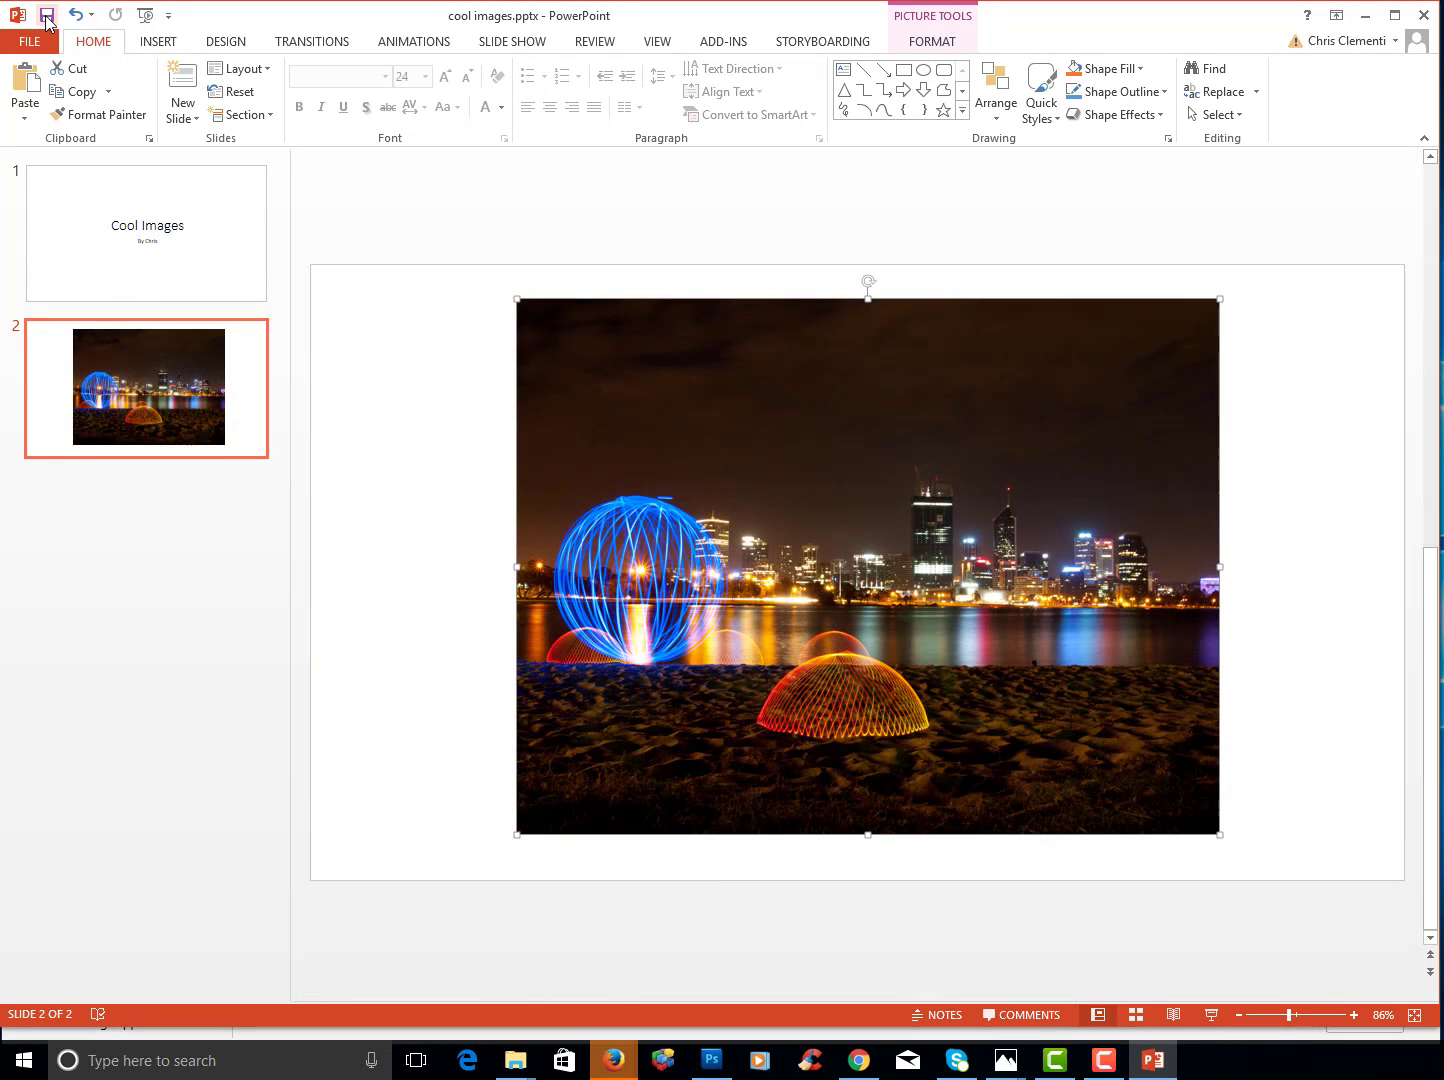
left_click(47, 21)
left_click(1423, 18)
left_click_drag(520, 71, 532, 171)
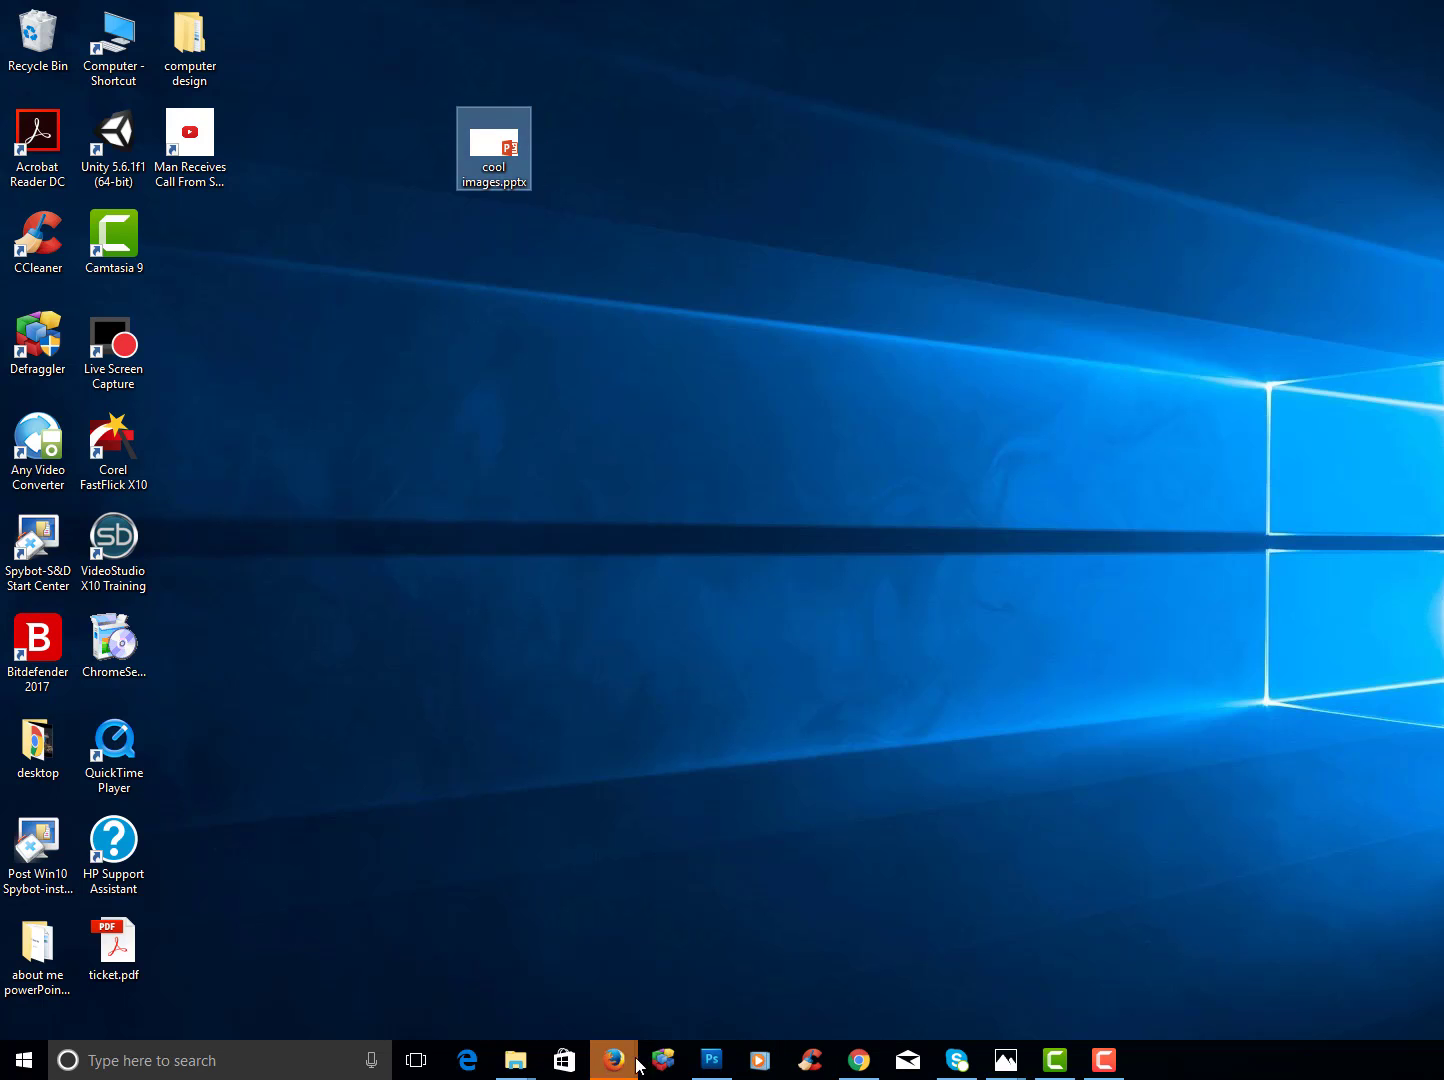
- Upload cool images.pptx from the Desktop into the Drive PowerPoint folder as Version 2
left_click(859, 1060)
left_click(74, 206)
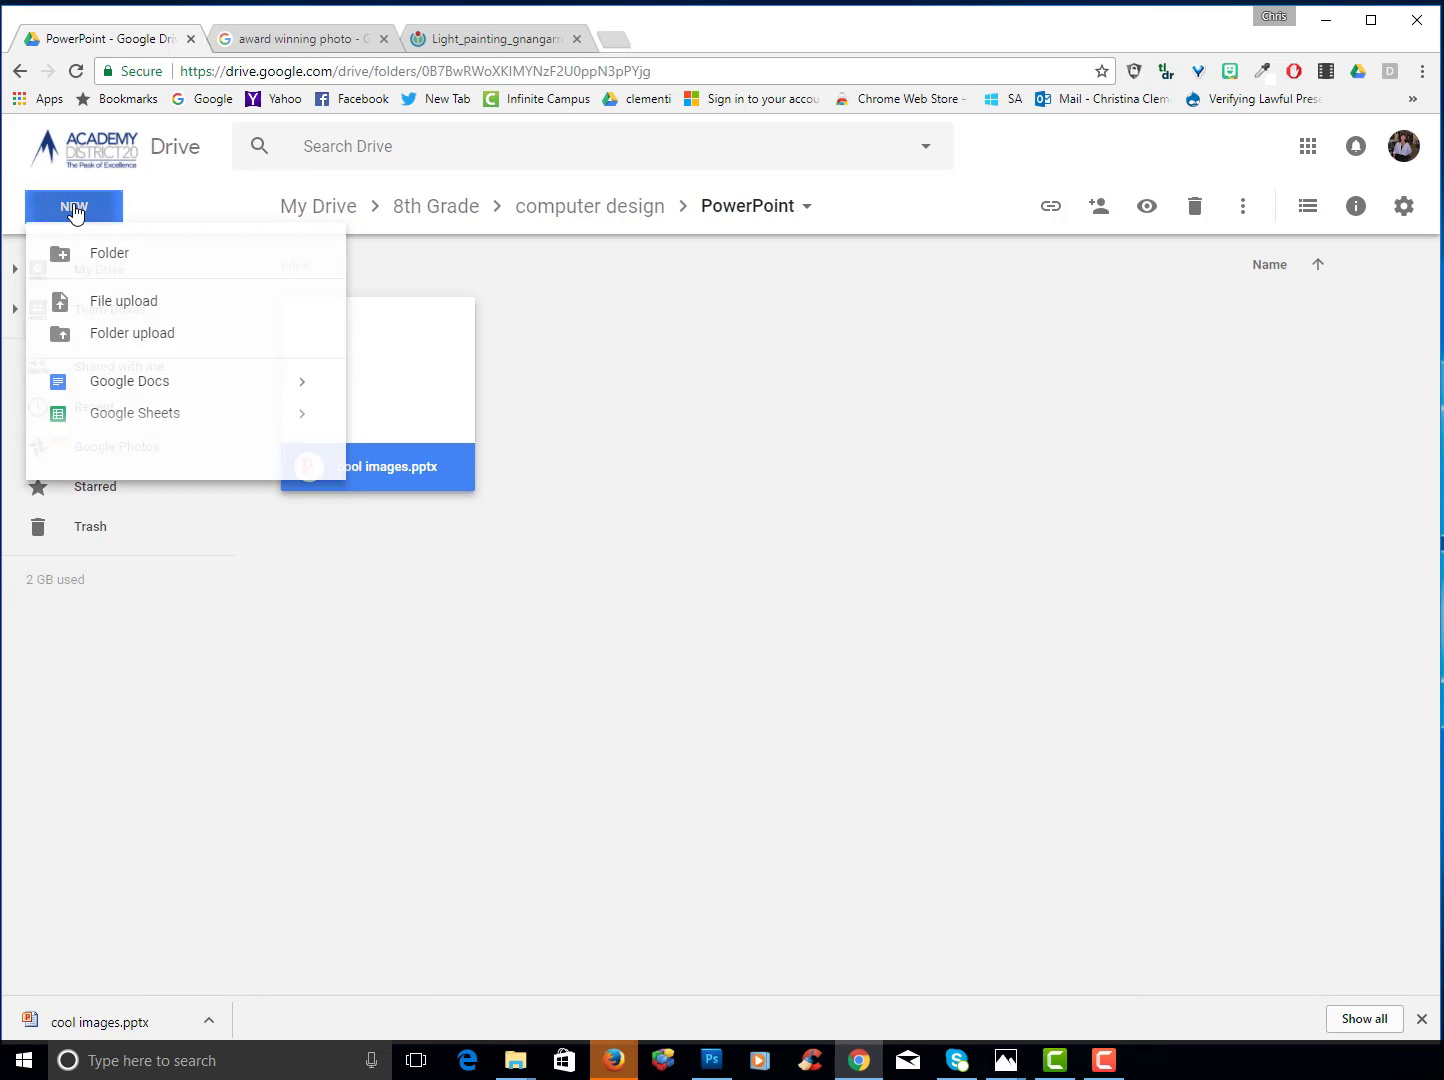
left_click(100, 303)
left_click(103, 154)
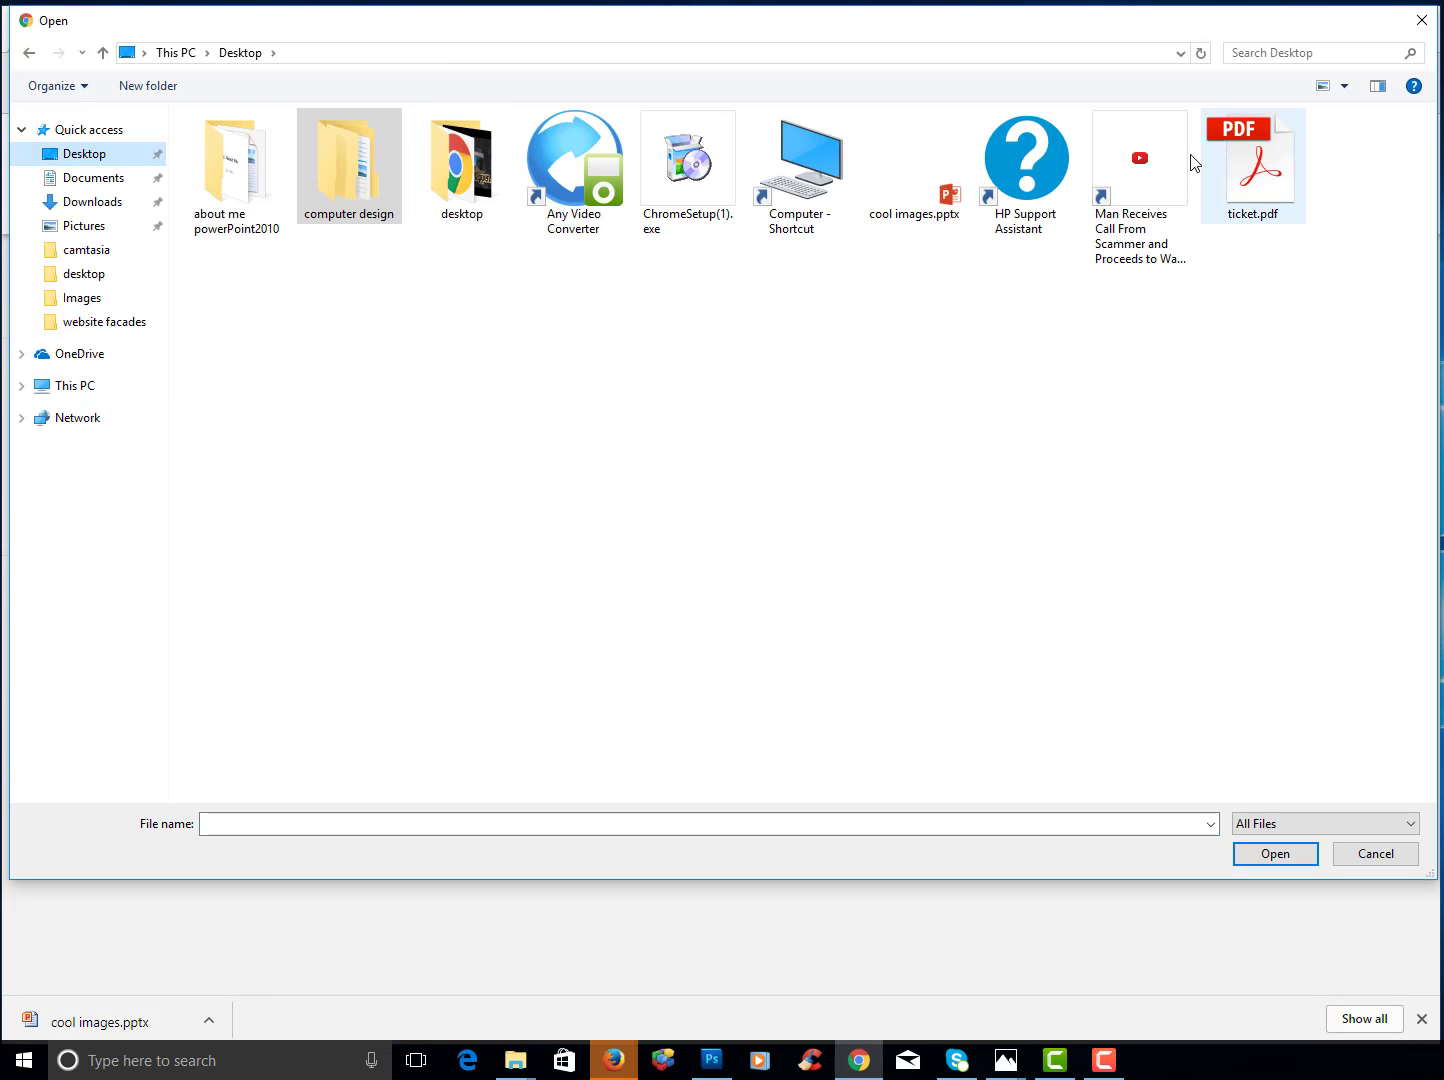
left_click(921, 162)
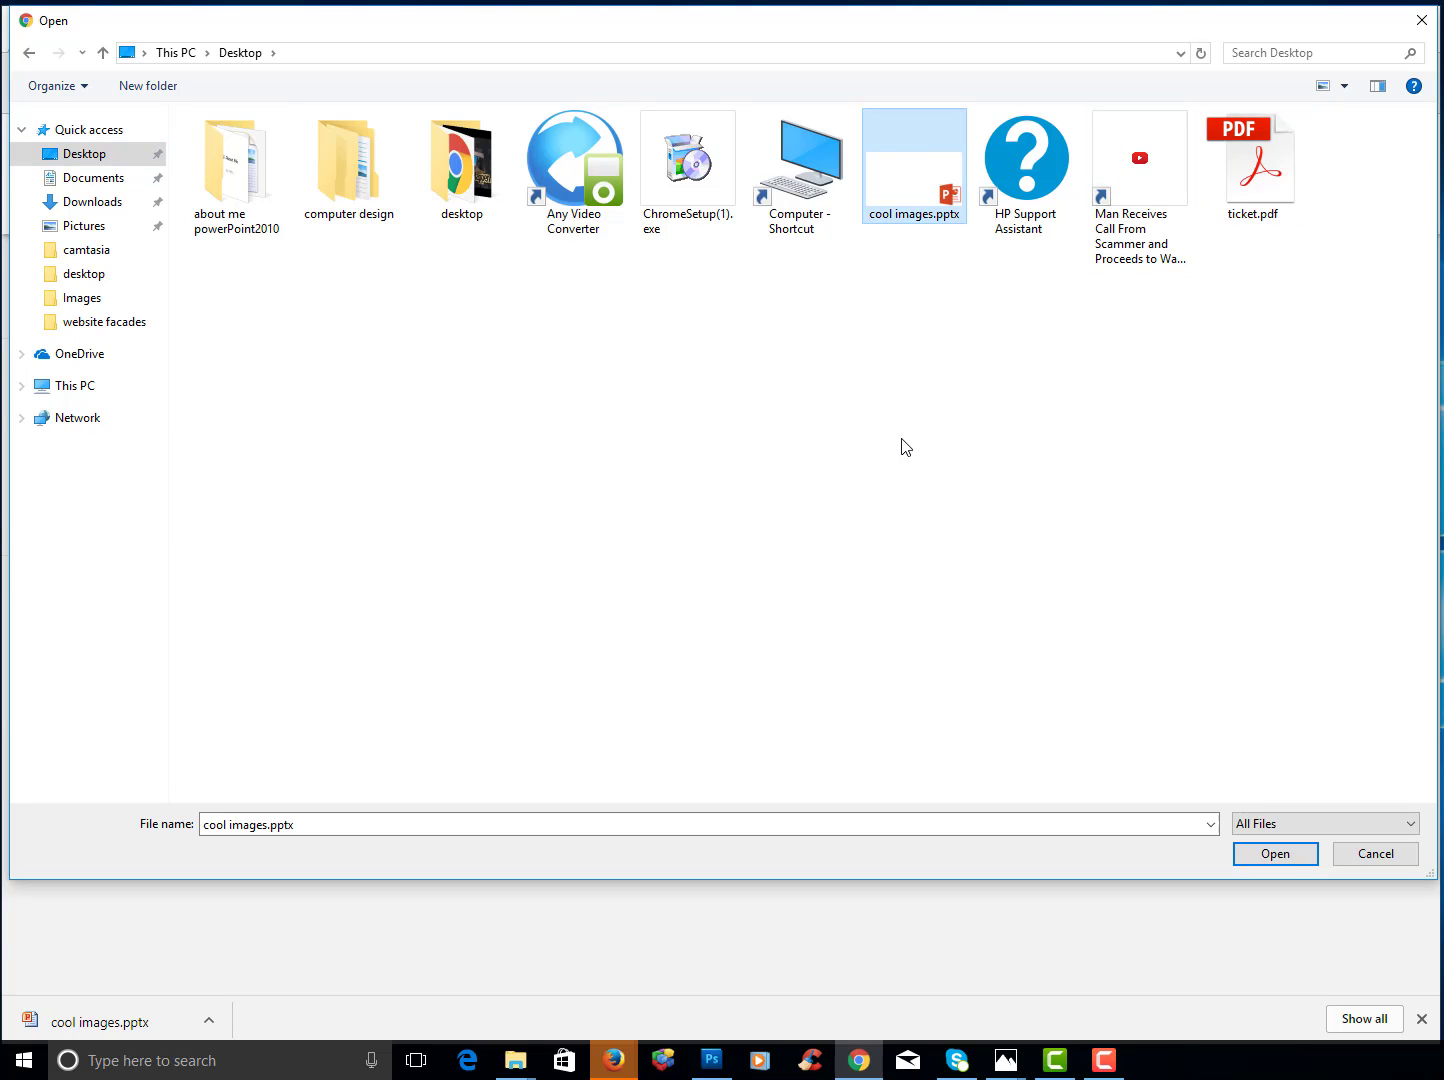
left_click(1274, 854)
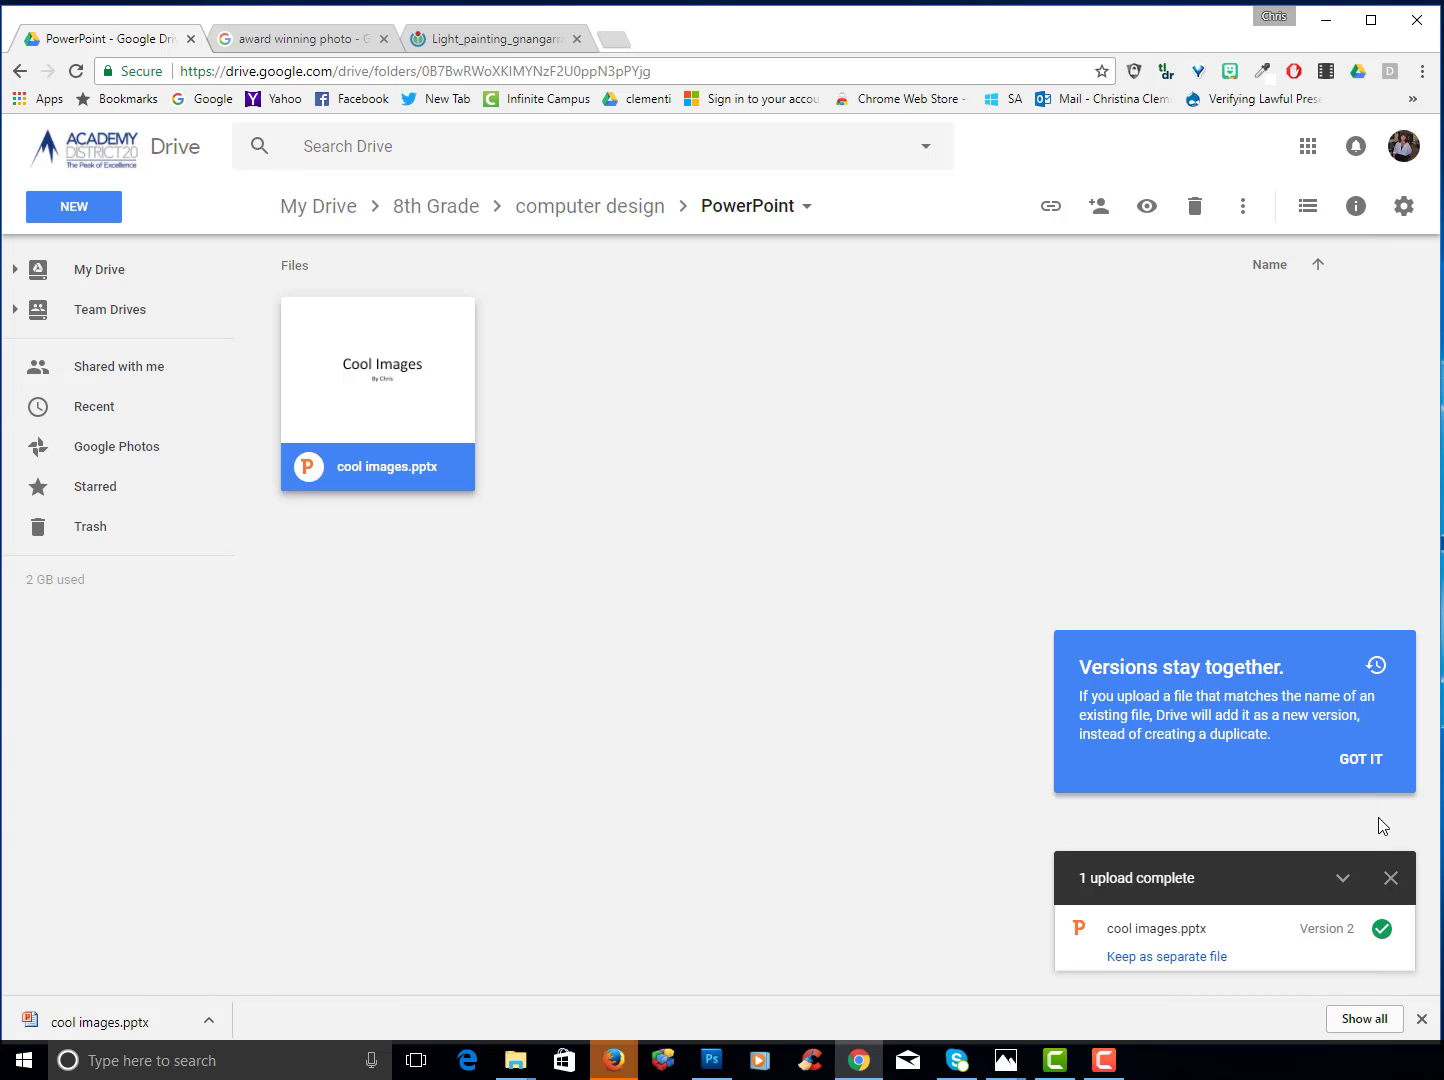
- Dismiss the versions notice and preview cool images.pptx's Cool Images title and photo slides
left_click(1360, 761)
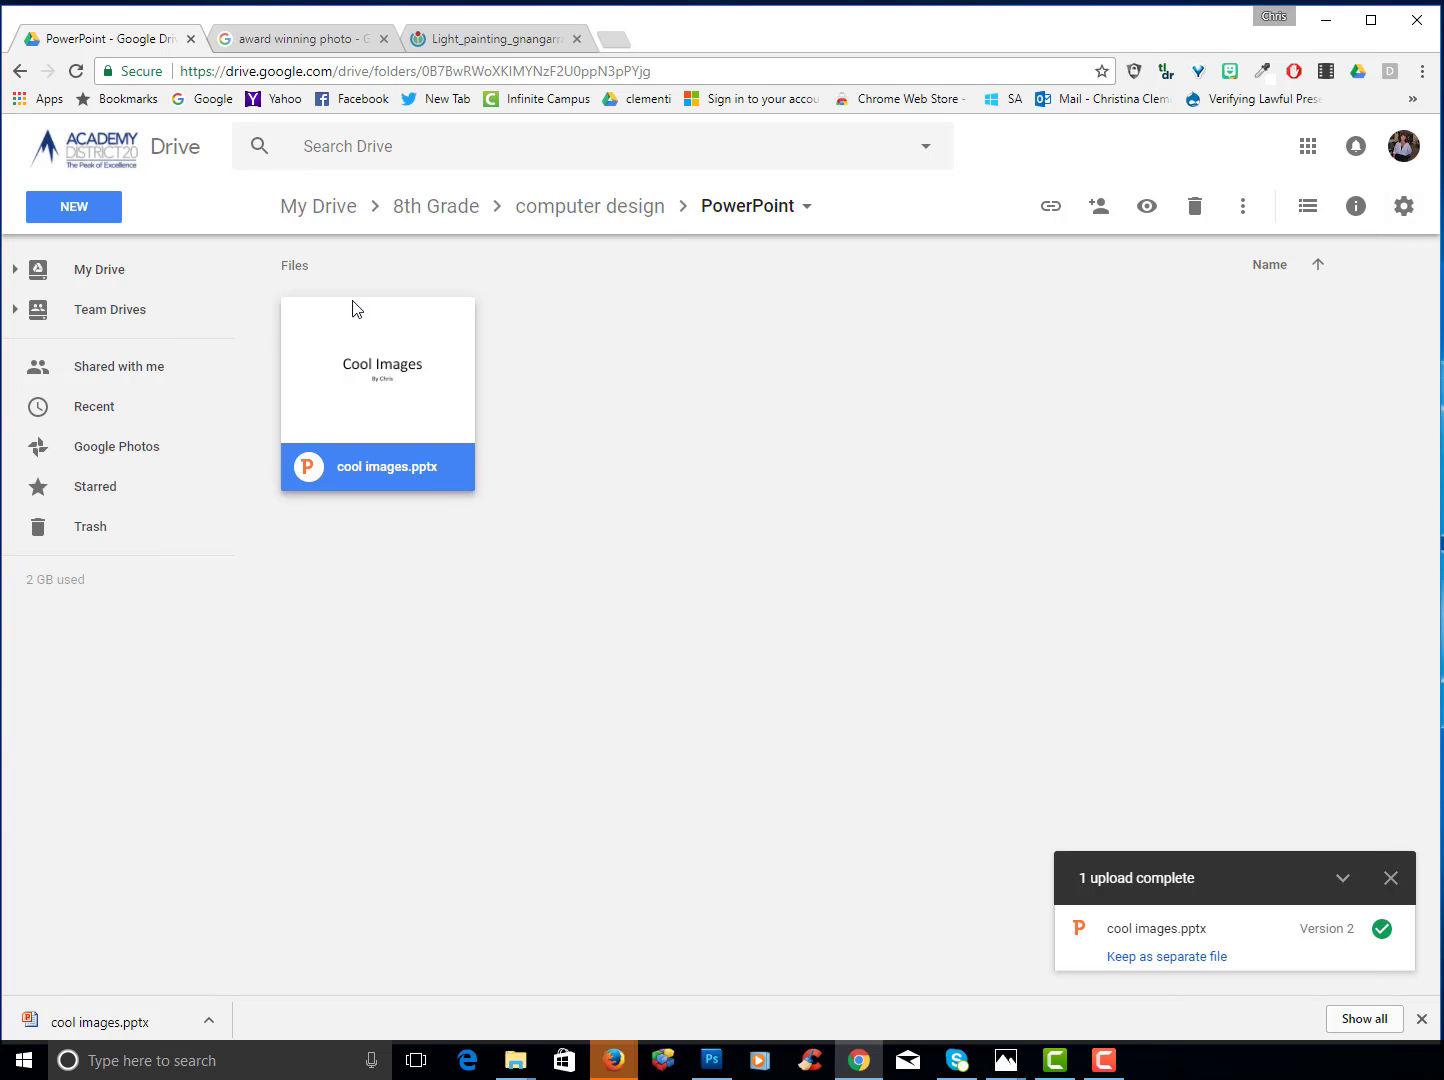
double_click(388, 382)
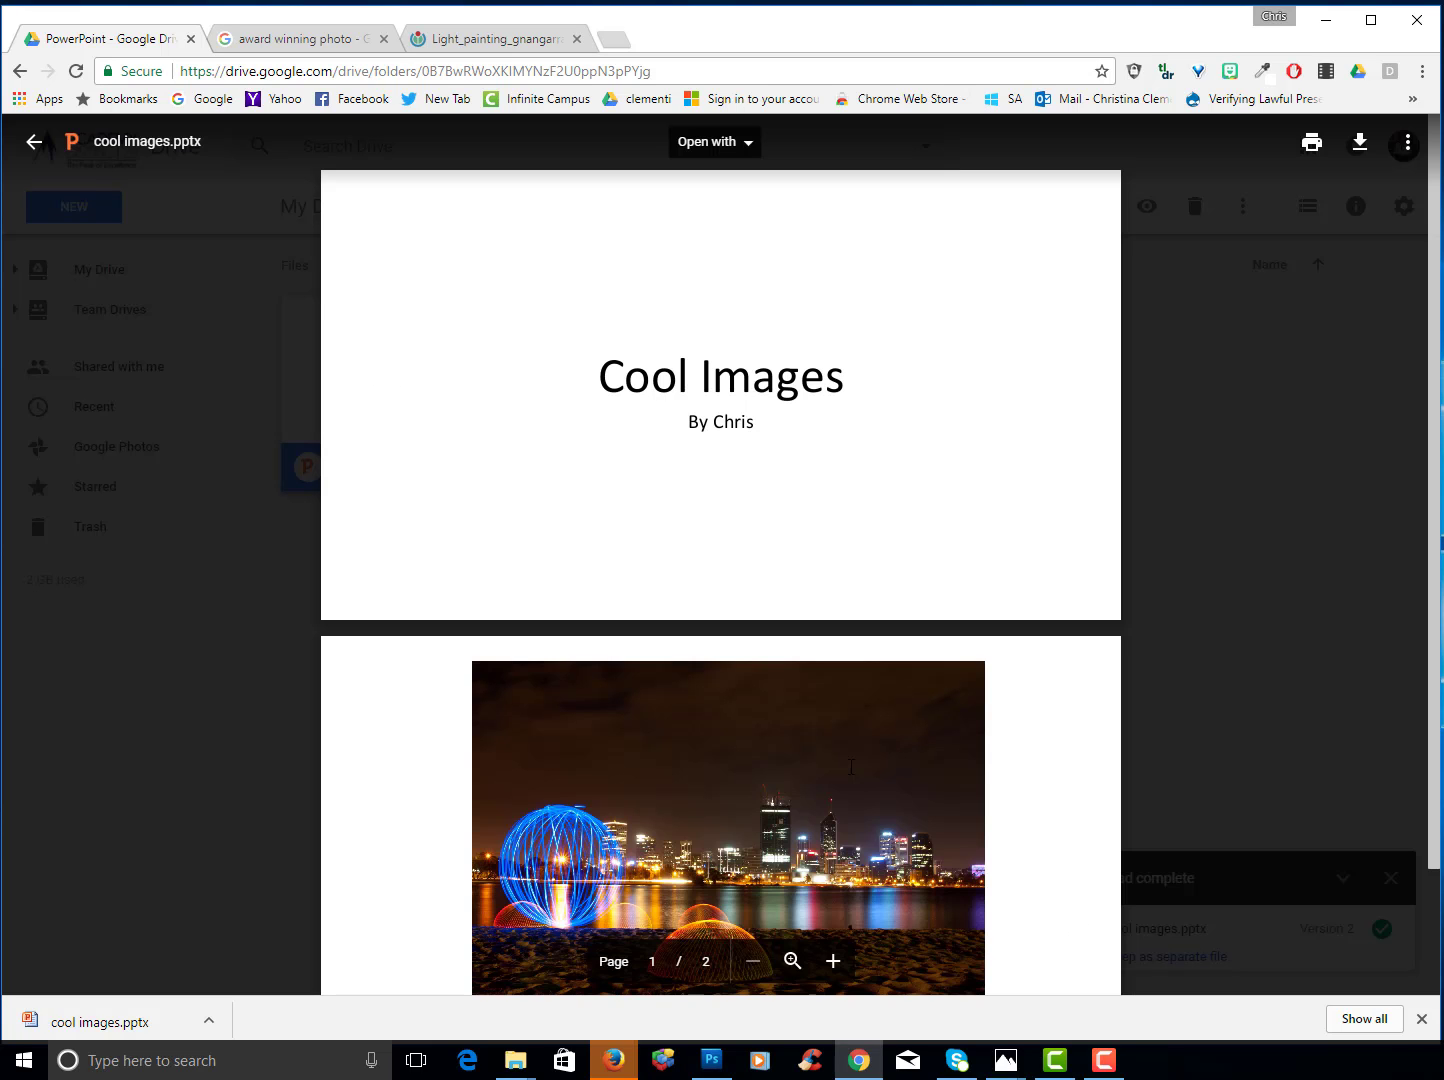
- Minimize Chrome and delete the desktop's cool images.pptx, confirming the move to the Recycle Bin
left_click(1324, 21)
left_click(522, 189)
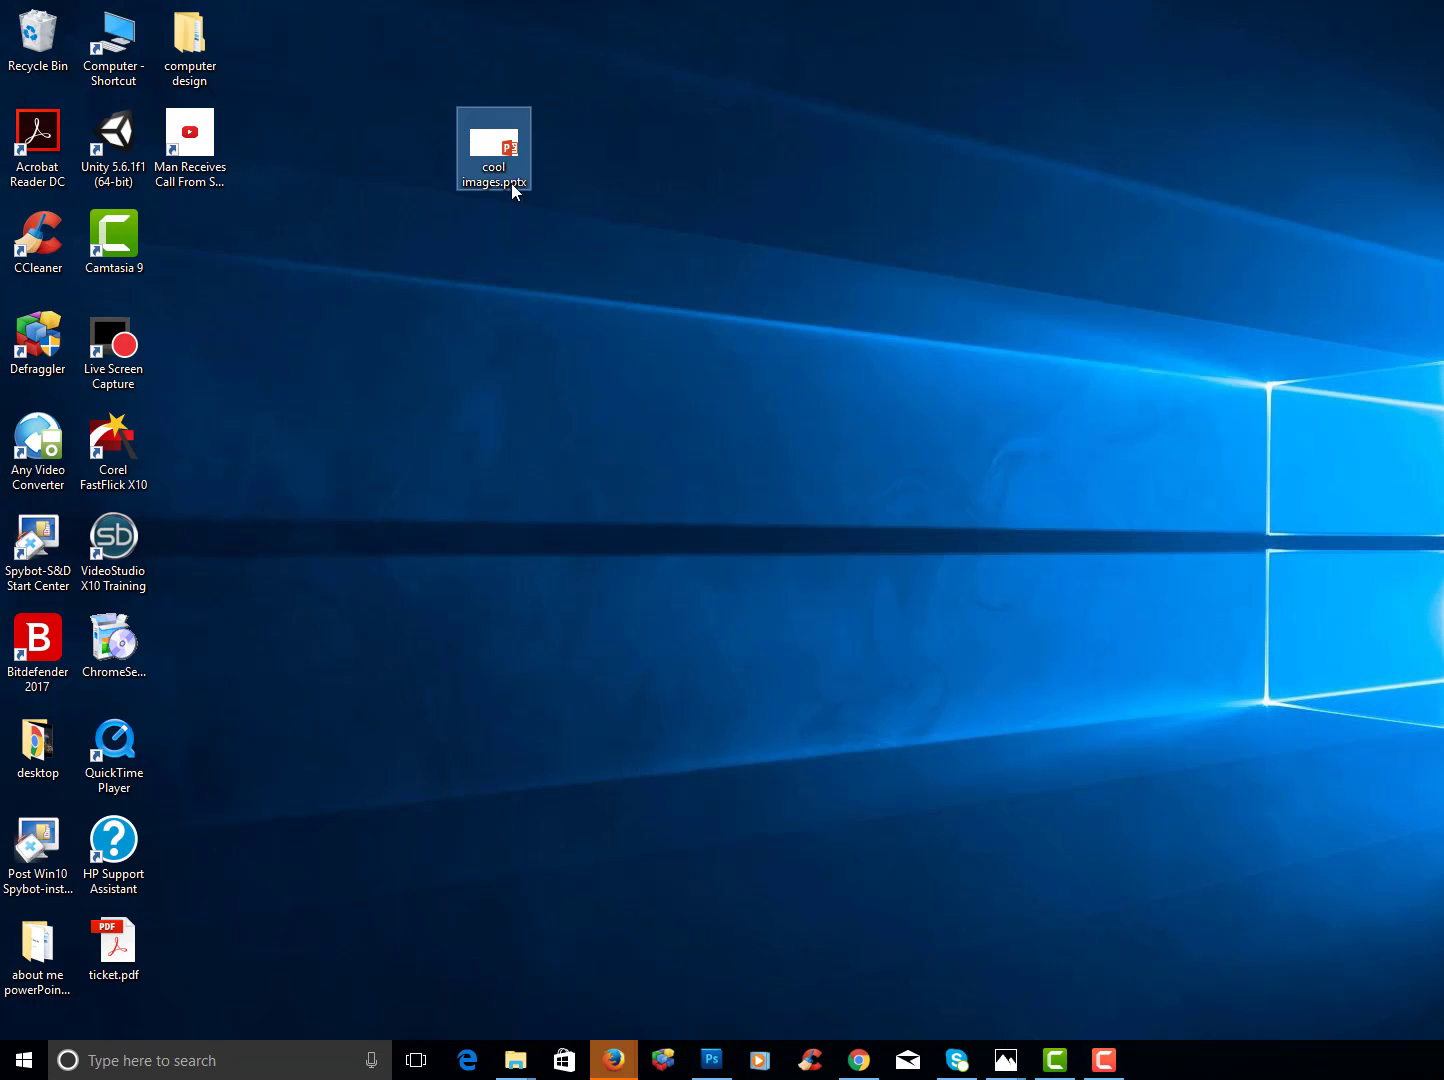
key("Delete")
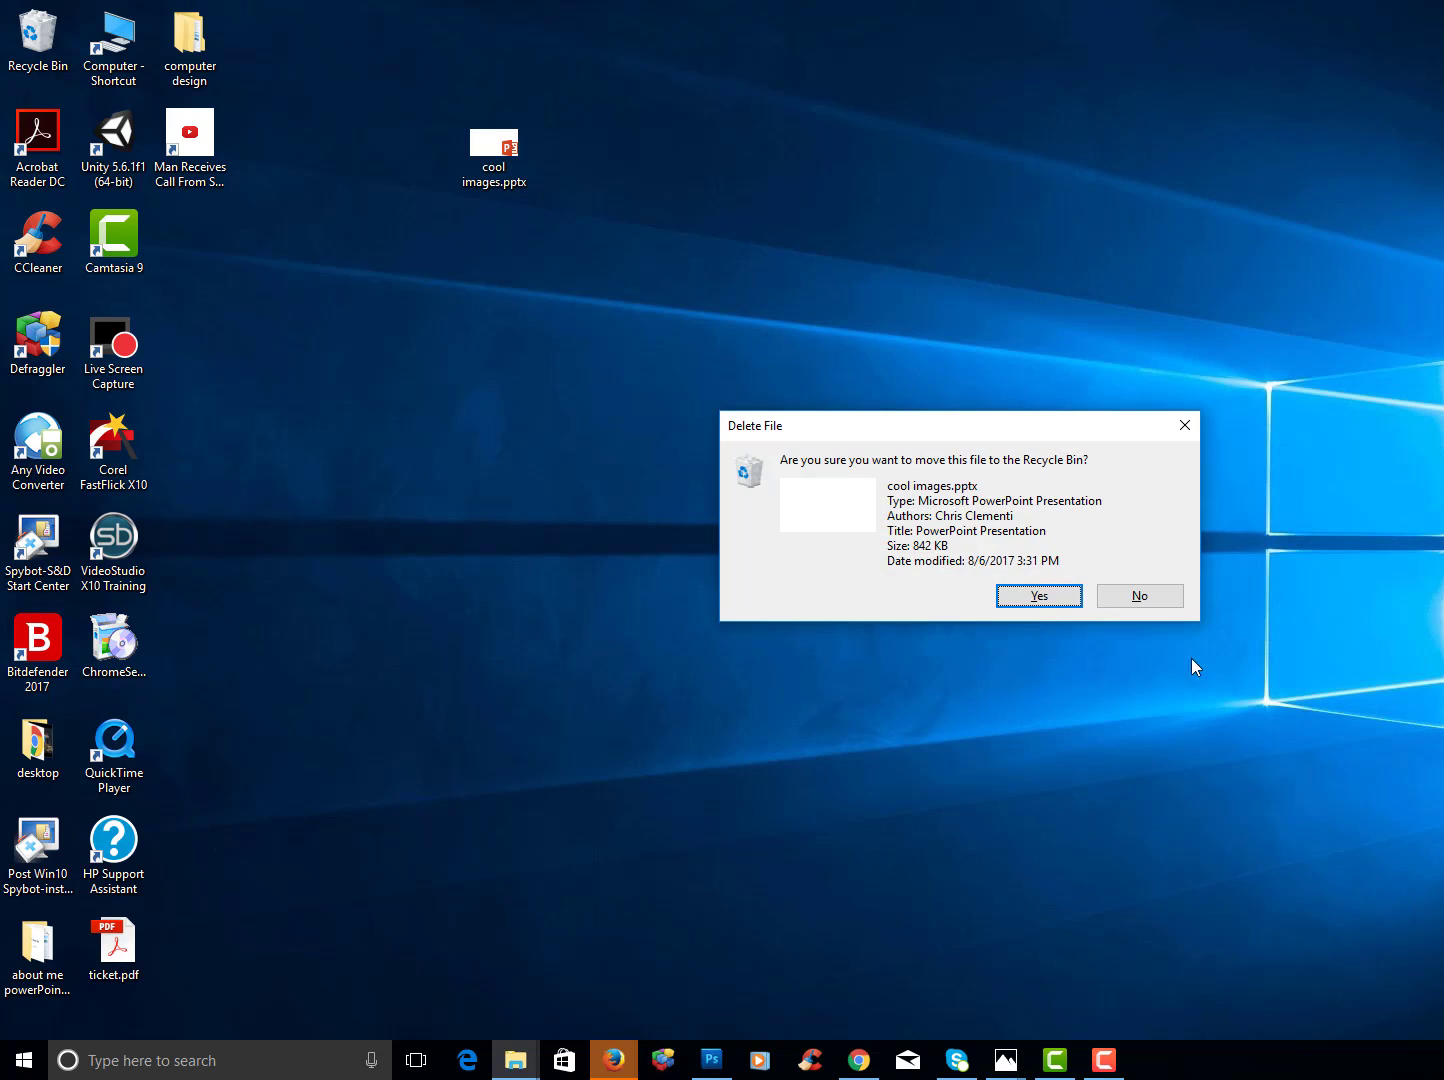
left_click(1045, 601)
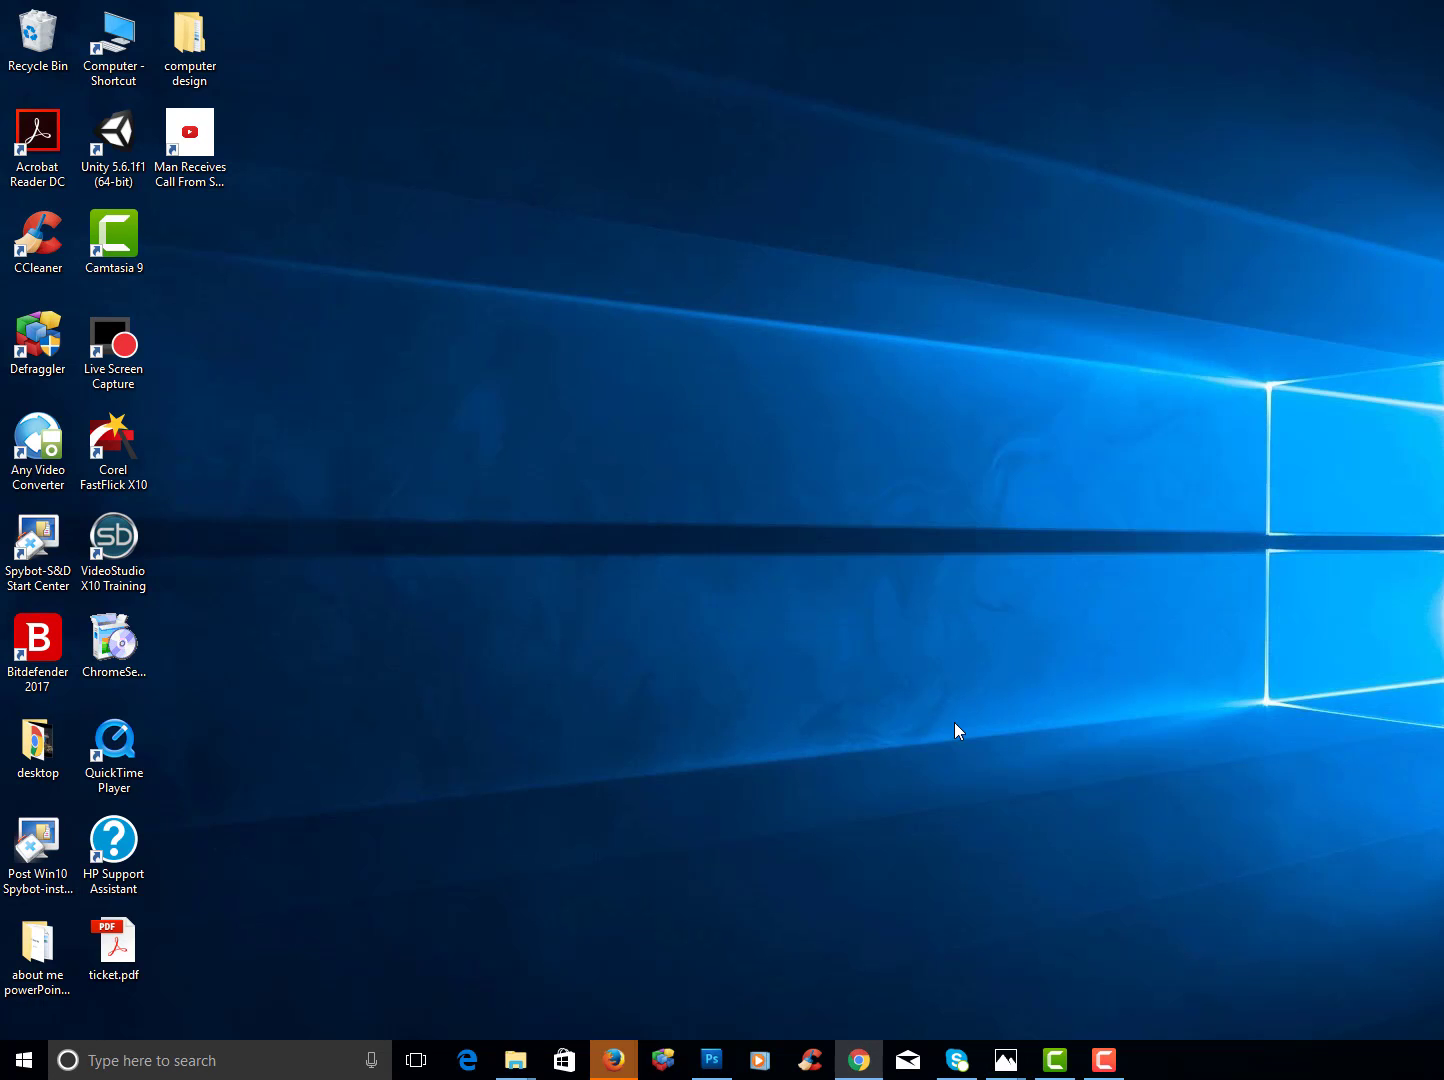